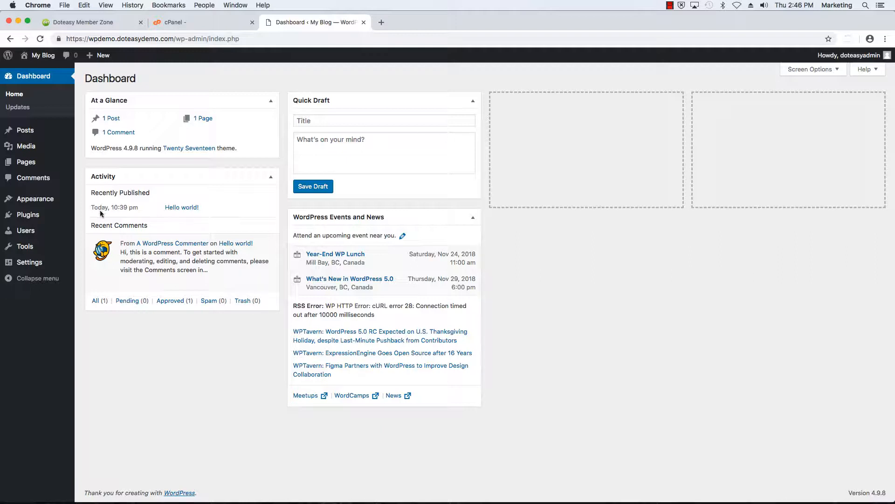
- Open the page for adding new plugins and search the directory for "child theme"
mouse_move(32, 218)
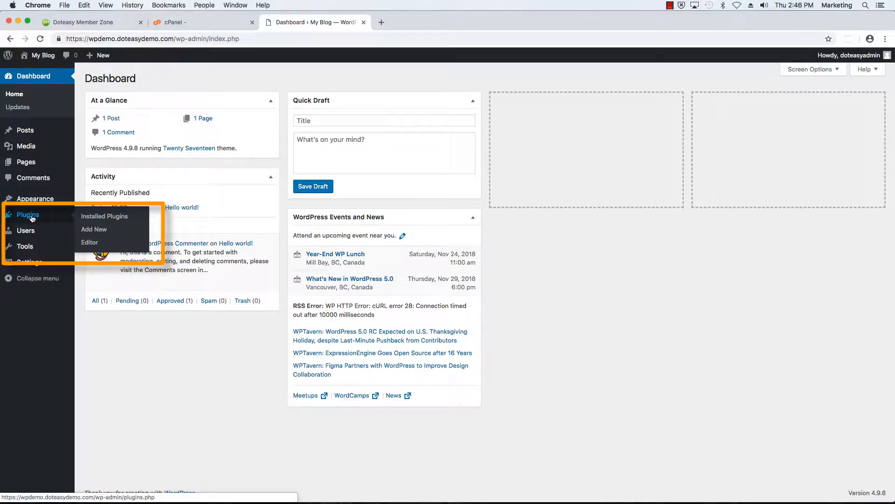
left_click(98, 231)
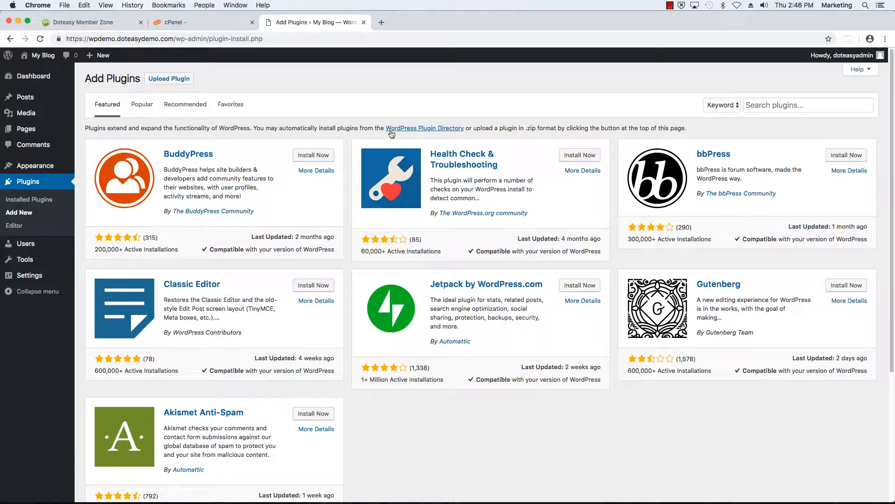
left_click(756, 107)
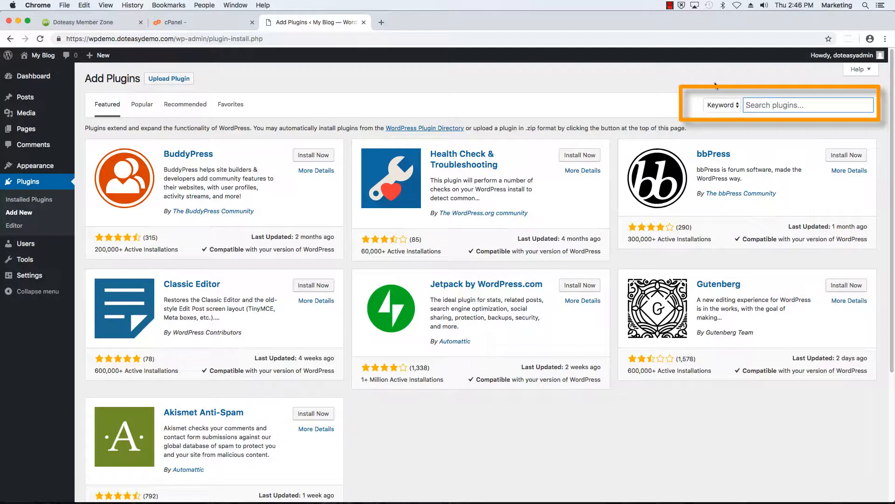
type("child theme")
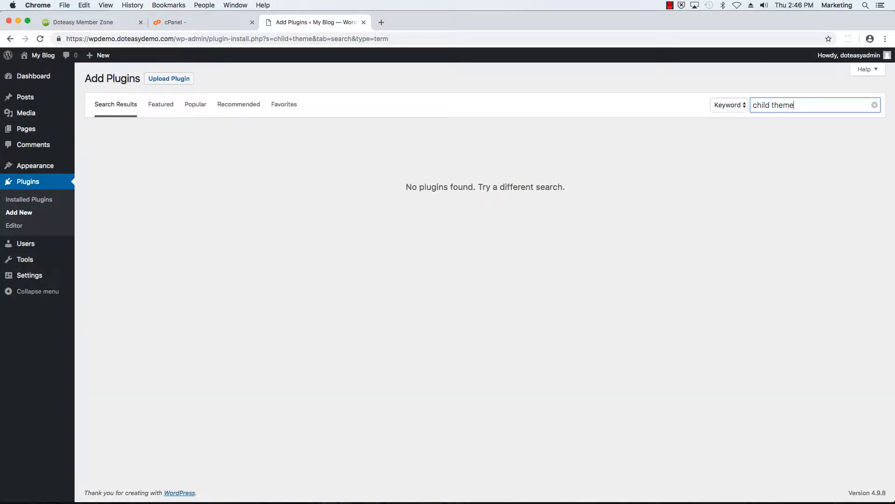
- Shorten the plugin search term to "child"
key("BackSpace")
key("BackSpace")
key("BackSpace")
key("BackSpace")
key("BackSpace")
key("BackSpace")
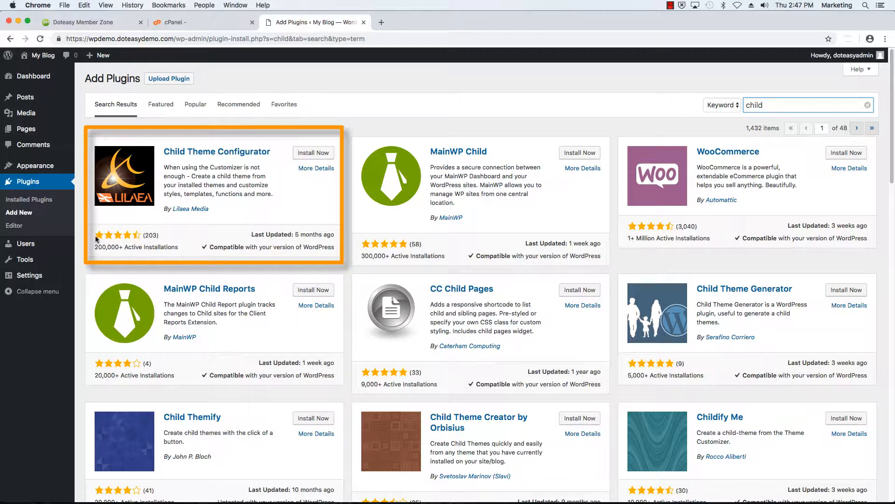
- Install and activate the Child Theme Configurator plugin
left_click(307, 156)
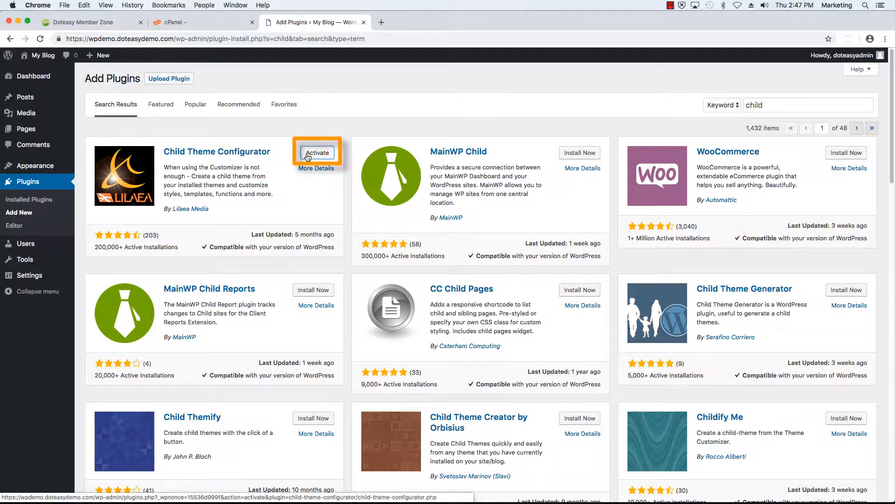
left_click(308, 157)
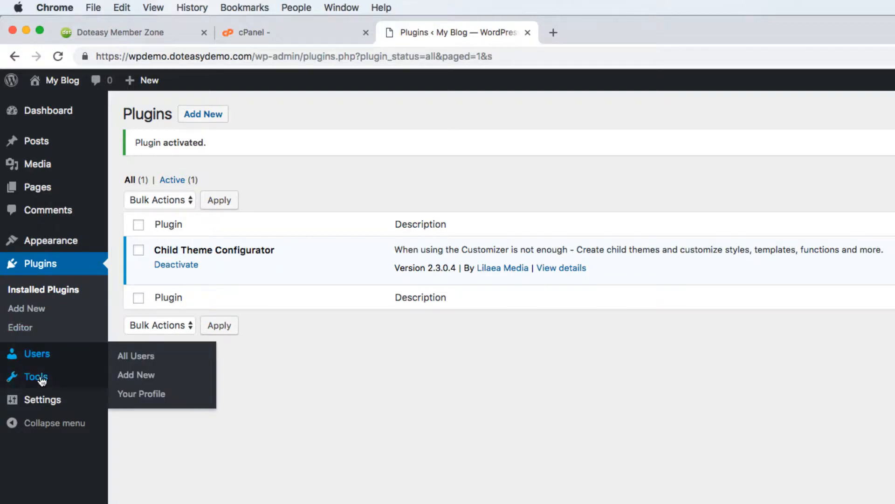
- Open the Child Themes tool and analyze Twenty Seventeen as the parent theme for a new child theme
mouse_move(42, 378)
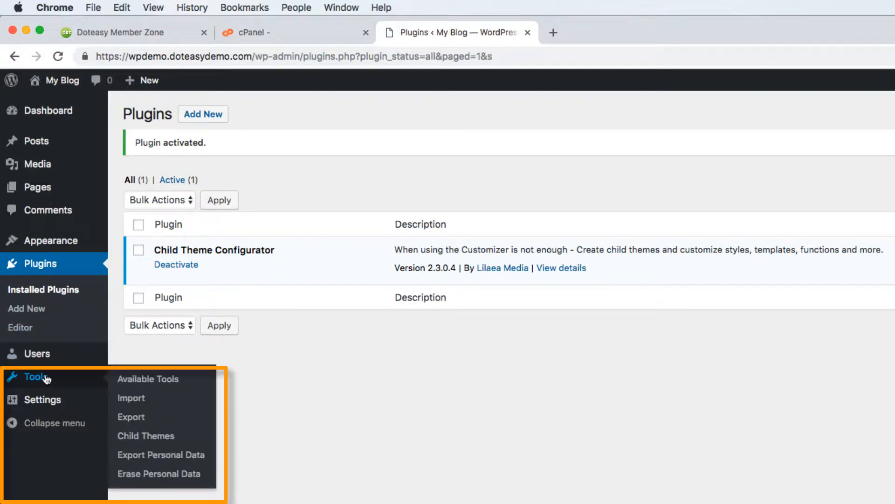
left_click(152, 437)
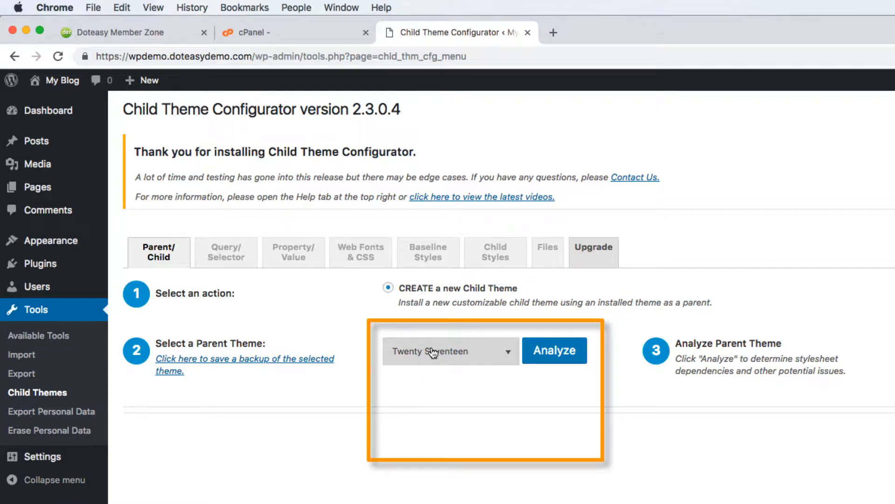
left_click(469, 357)
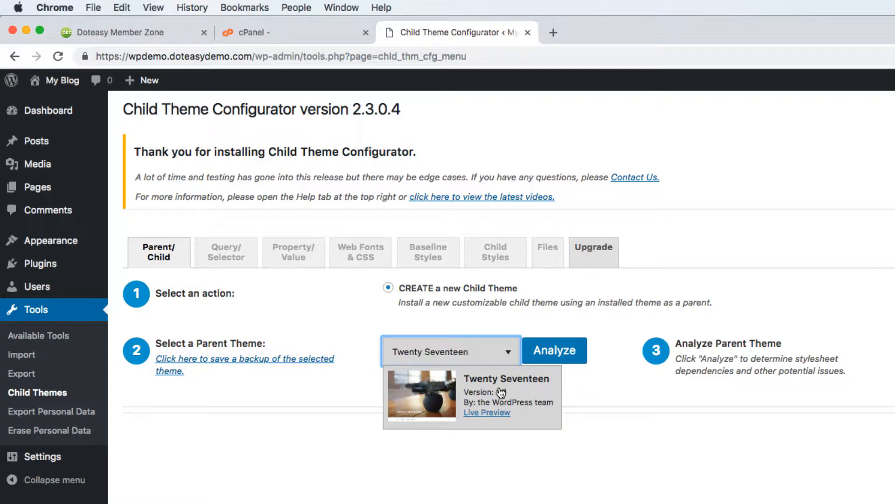
left_click(602, 381)
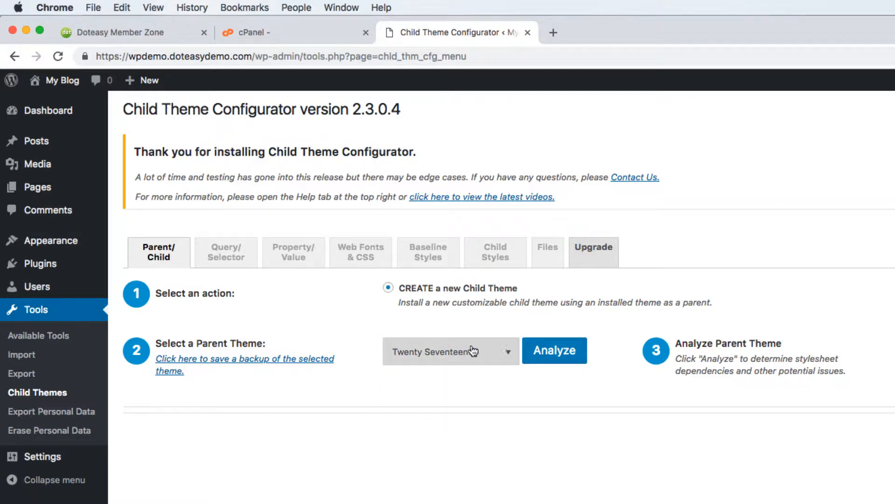
left_click(554, 358)
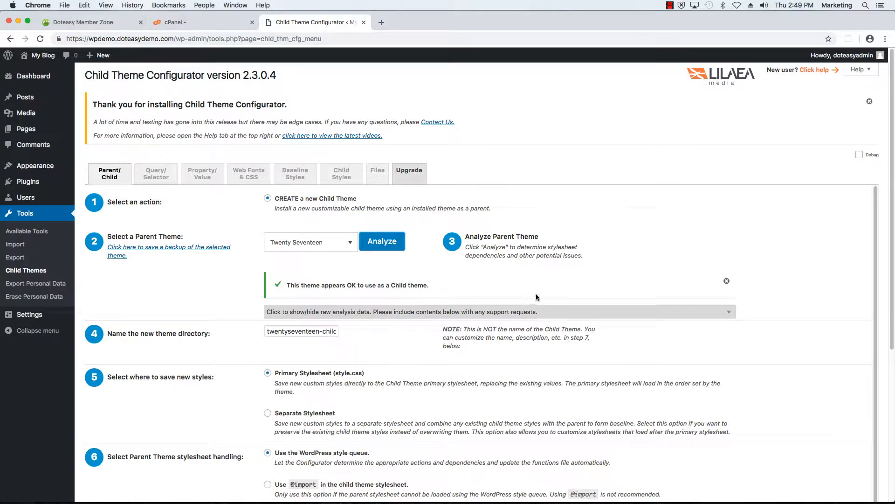
- Expand the raw analysis data of the parent theme, look through it and collapse it again
left_click(727, 313)
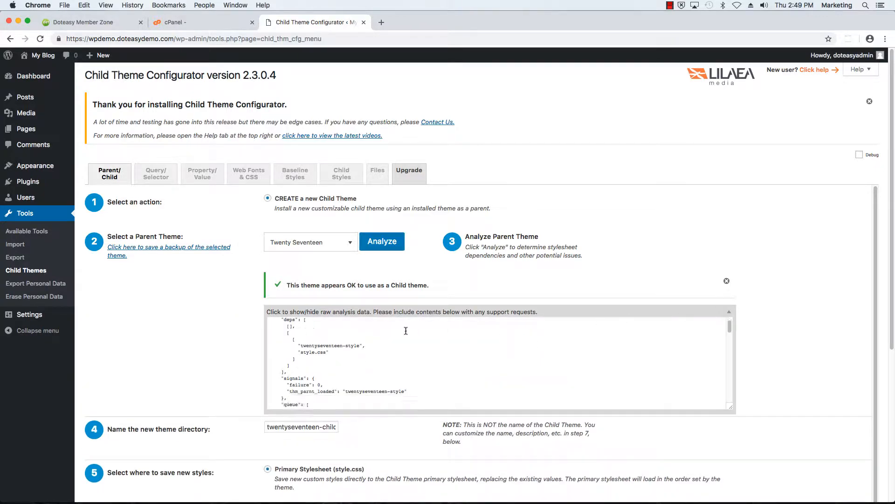
scroll(405, 331, "down", 10)
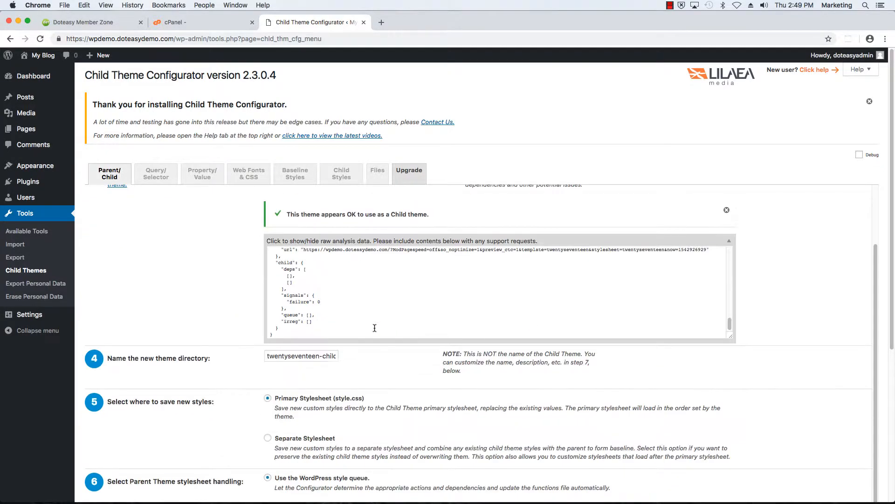
scroll(375, 328, "up", 10)
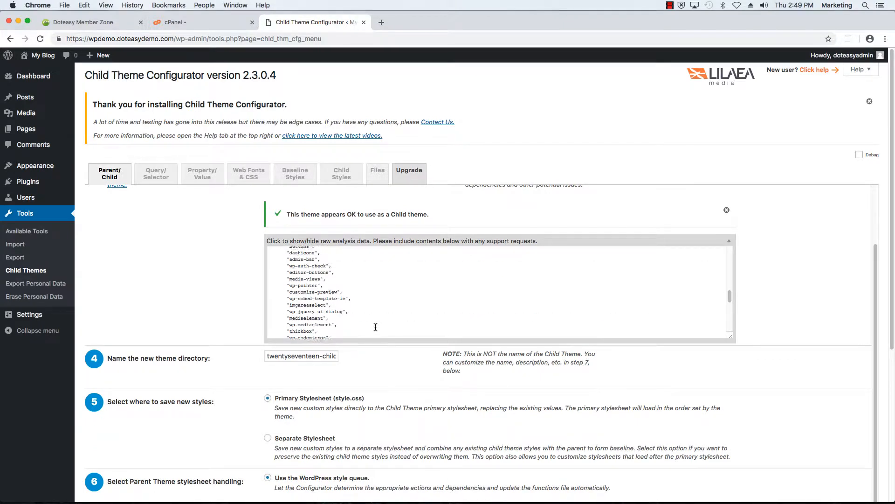
scroll(375, 327, "up", 10)
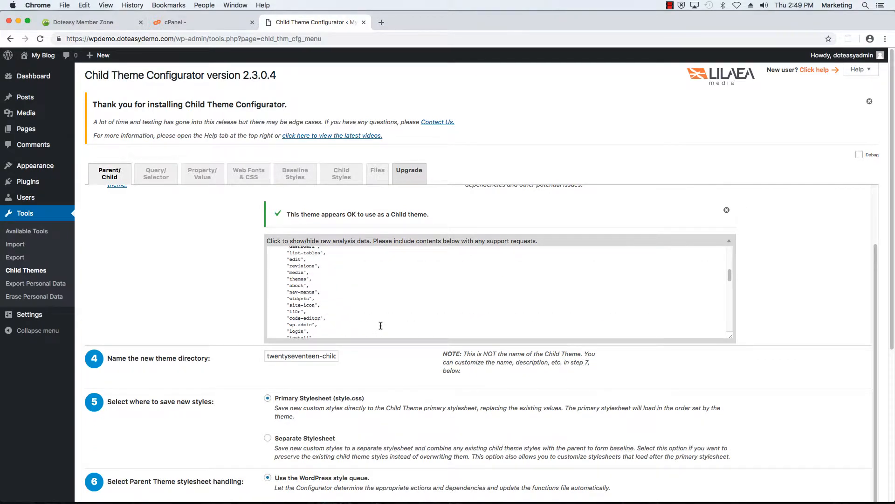
scroll(381, 326, "up", 10)
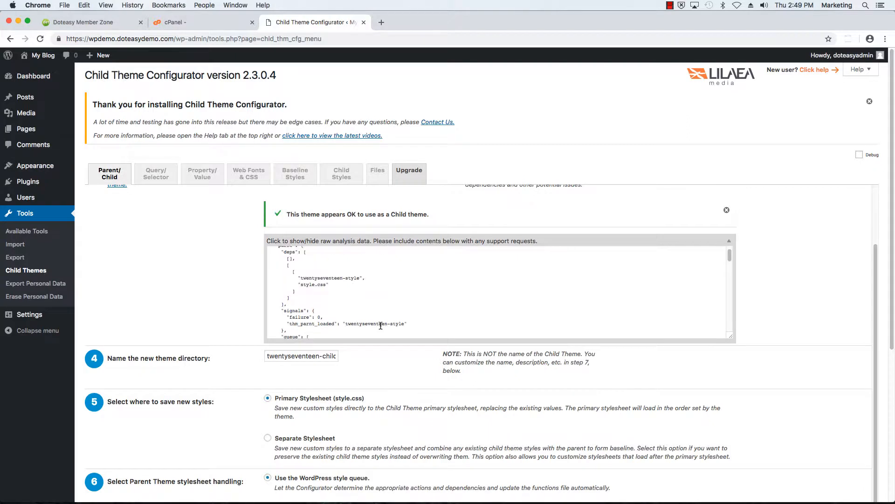
scroll(381, 325, "up", 2)
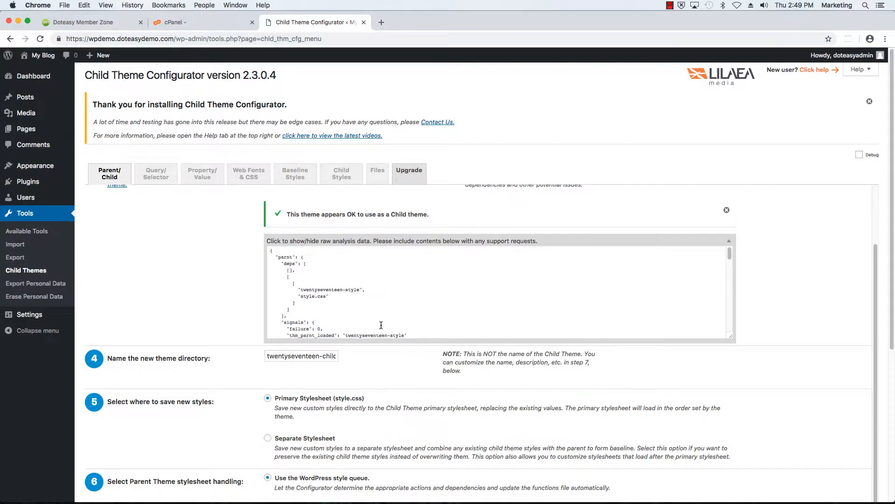
left_click(730, 242)
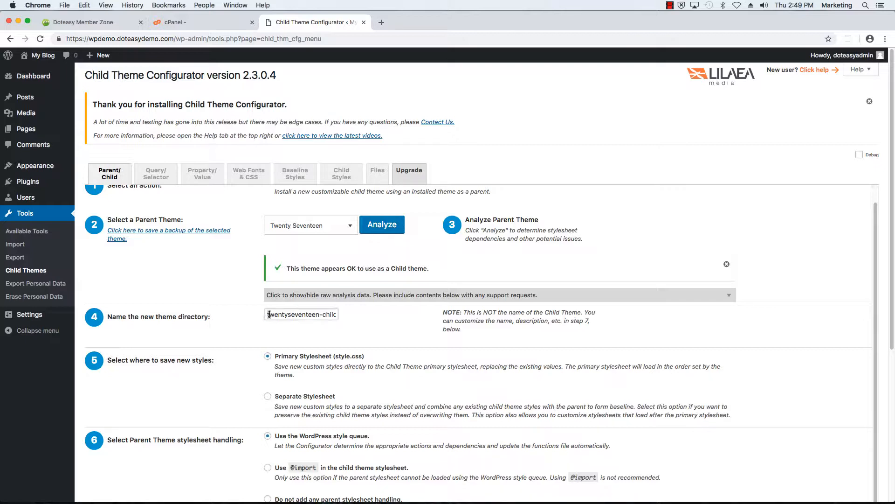
- Check the full name entered for the new theme directory
left_click_drag(269, 314, 350, 319)
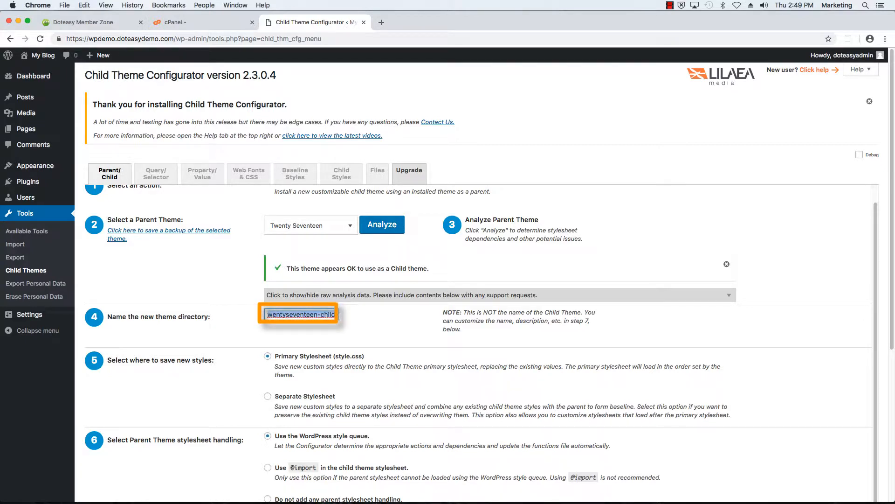
left_click(317, 315)
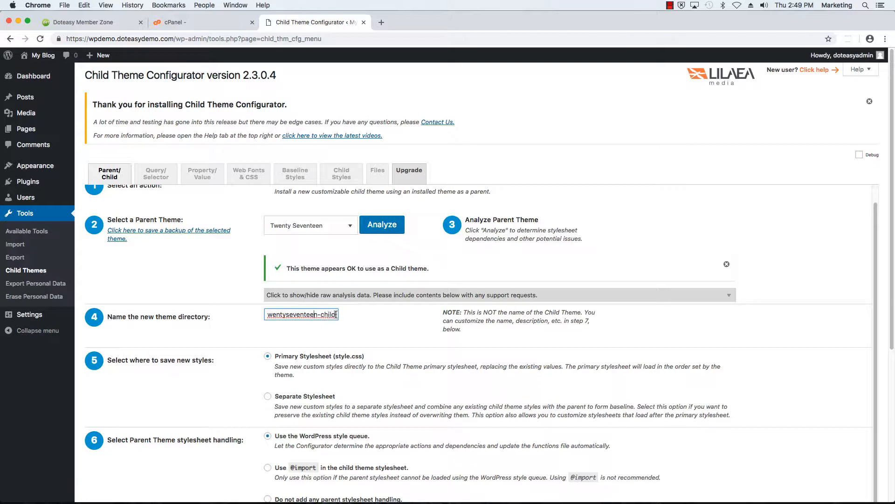
mouse_move(334, 314)
left_mouse_down()
mouse_move(257, 315)
mouse_move(348, 315)
left_mouse_up()
left_click(276, 314)
left_click(351, 315)
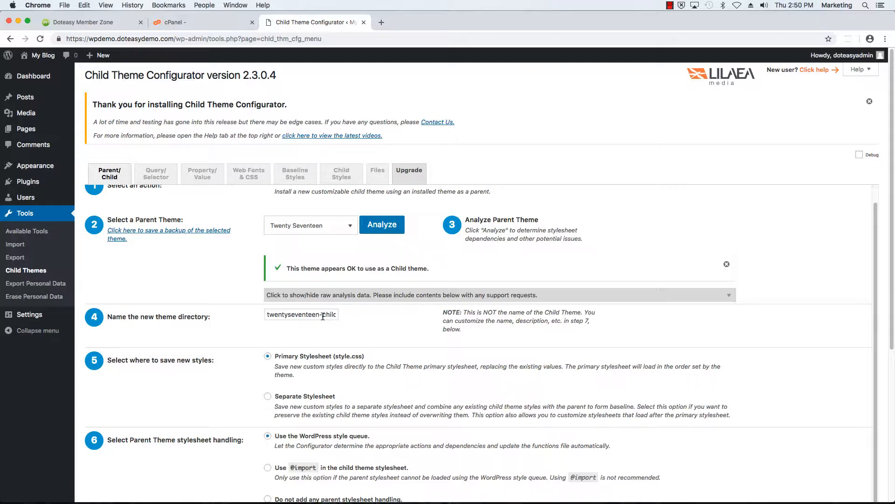
- Choose Separate Stylesheet as the place to save new custom styles
scroll(348, 329, "down", 2)
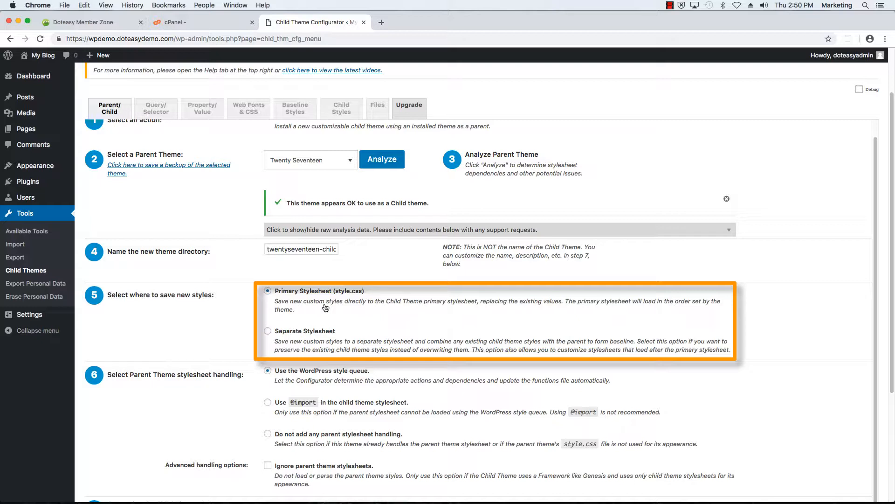
left_click(309, 332)
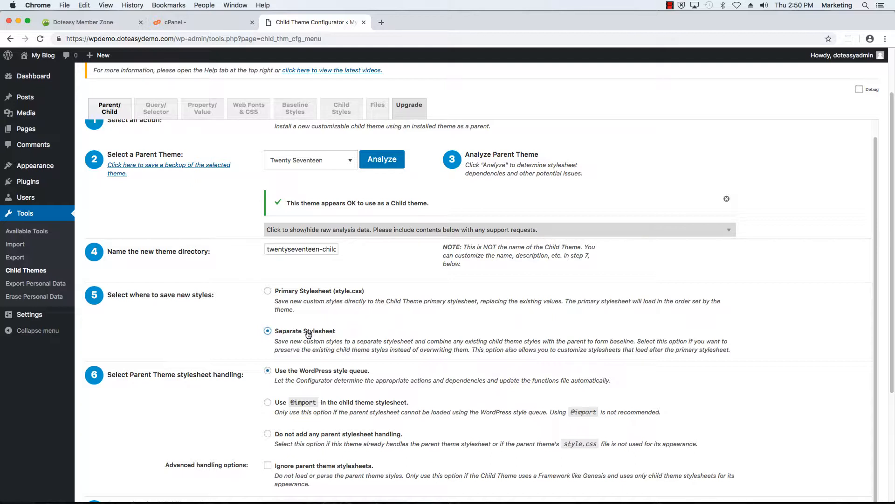
scroll(309, 333, "down", 3)
scroll(309, 331, "down", 1)
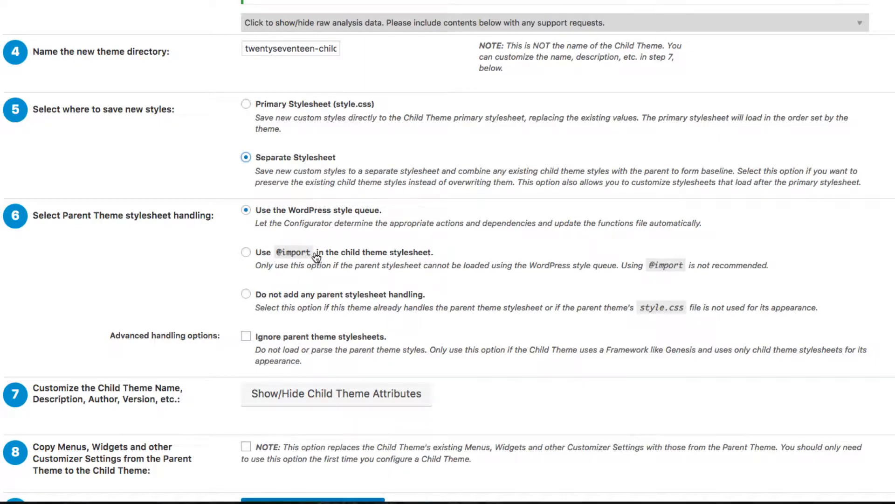
left_click_drag(687, 265, 769, 266)
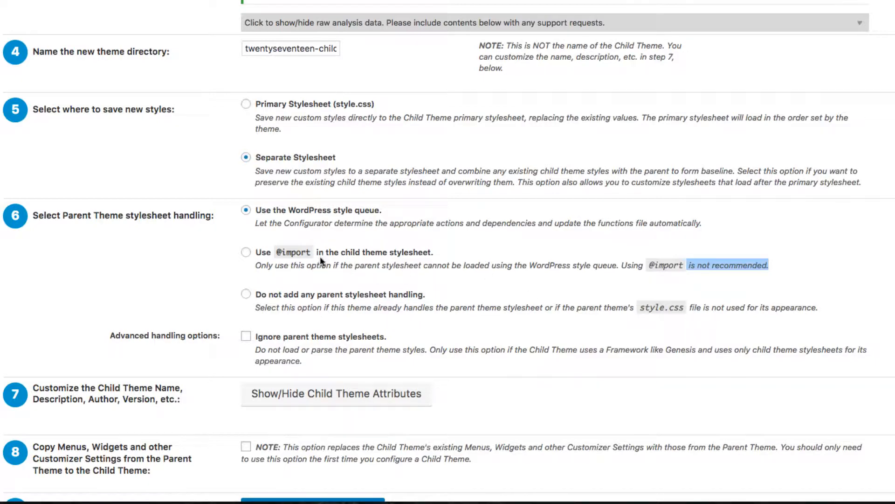
scroll(321, 263, "down", 2)
scroll(340, 263, "down", 1)
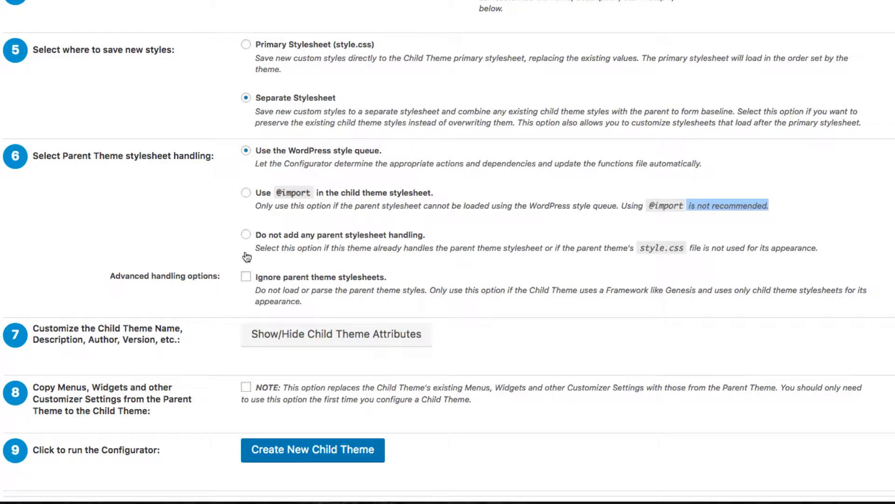
left_click(444, 301)
left_click(286, 280)
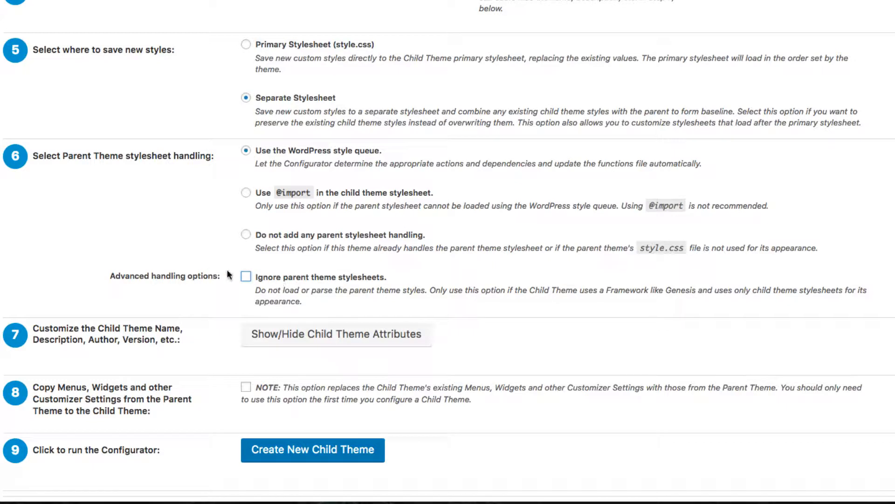
- Show the child theme attributes, review the name, website, author, description and tags, and hide them again
scroll(221, 310, "down", 2)
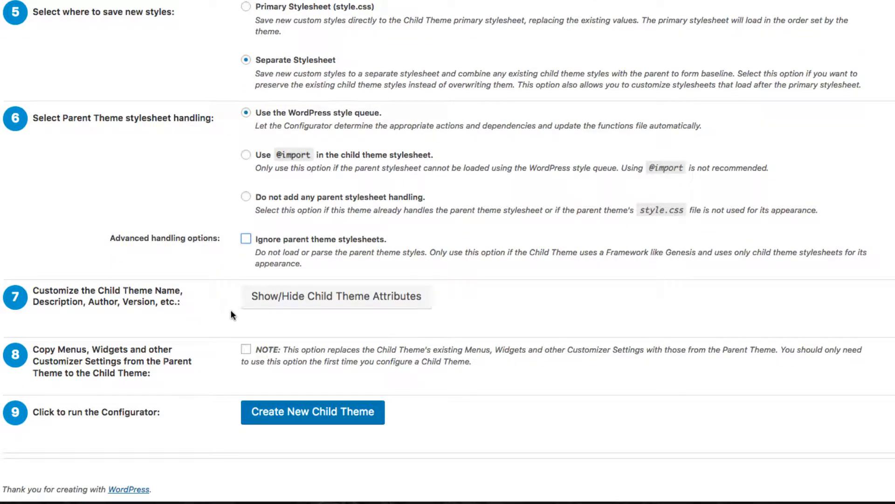
left_click(258, 310)
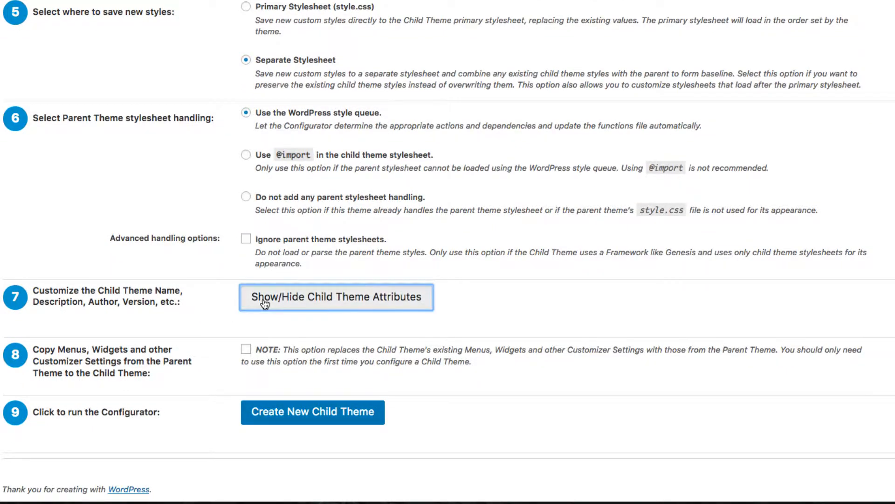
scroll(264, 306, "down", 3)
scroll(279, 292, "down", 1)
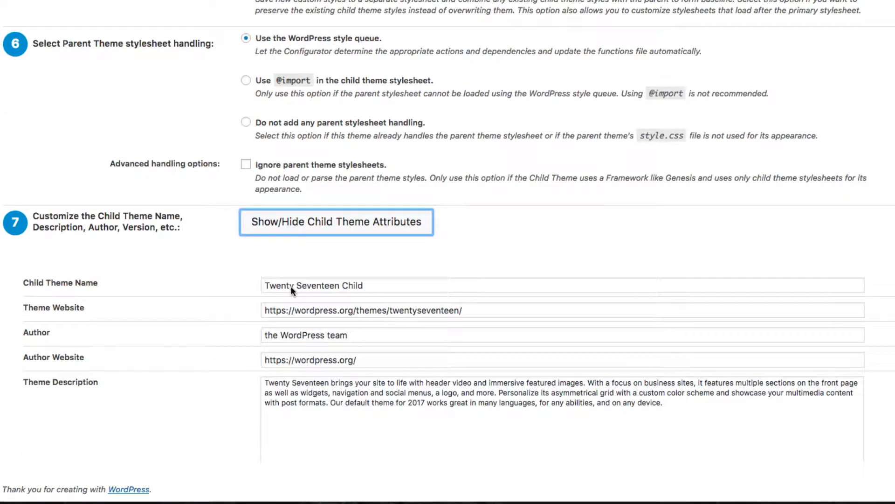
scroll(314, 283, "down", 1)
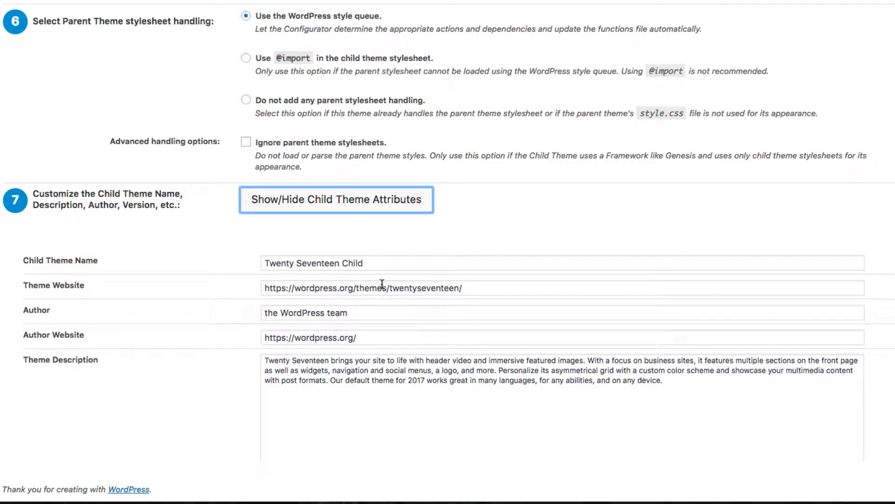
scroll(430, 284, "down", 1)
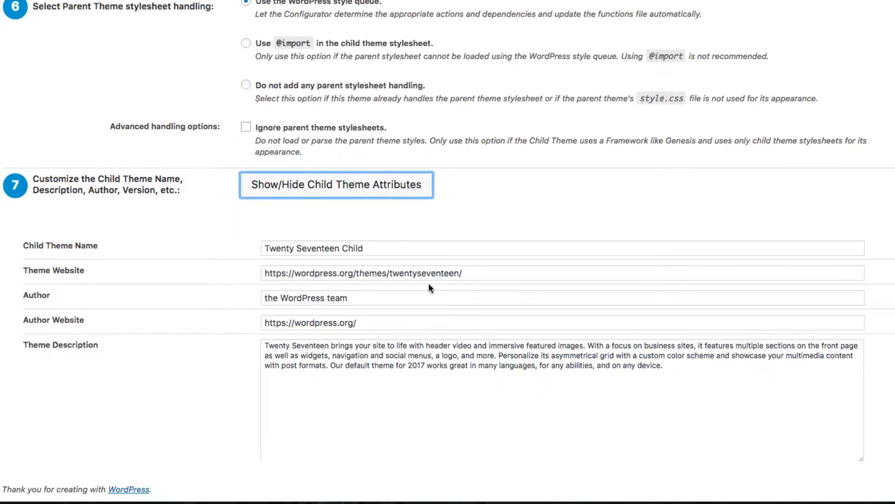
scroll(306, 280, "down", 4)
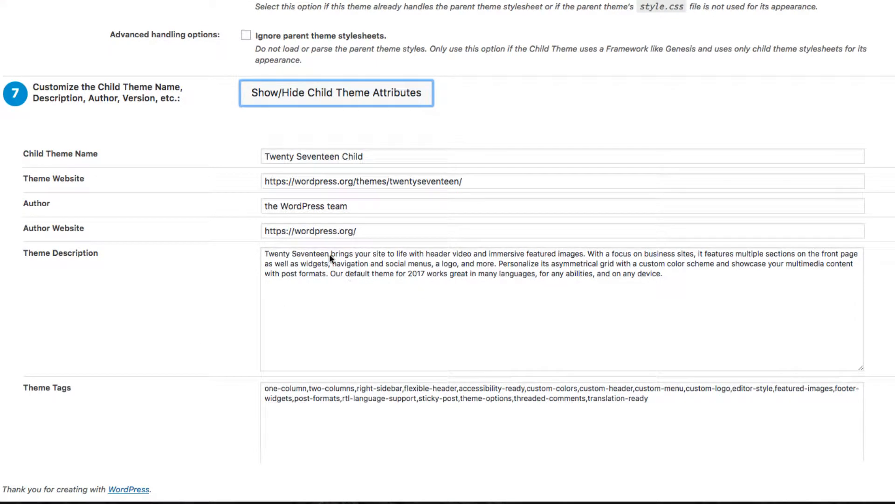
left_click(302, 105)
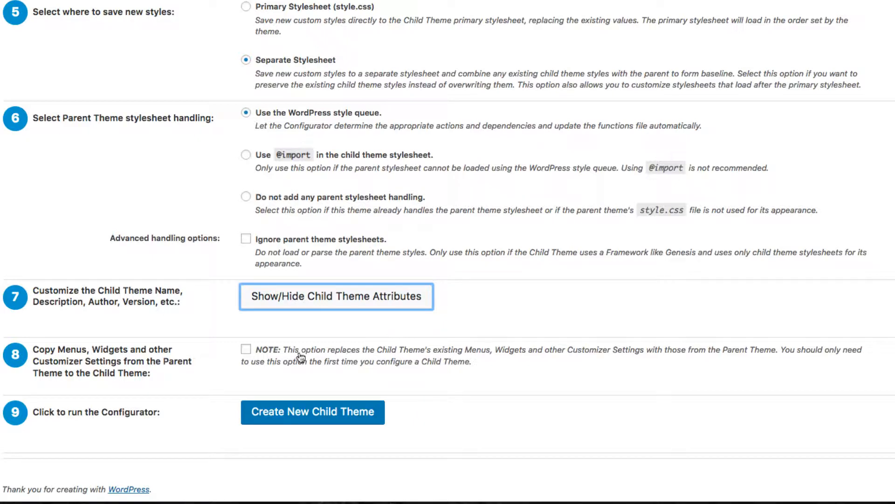
- Enable copying menus, widgets and other Customizer settings from the parent theme, and create the new child theme
left_click(246, 351)
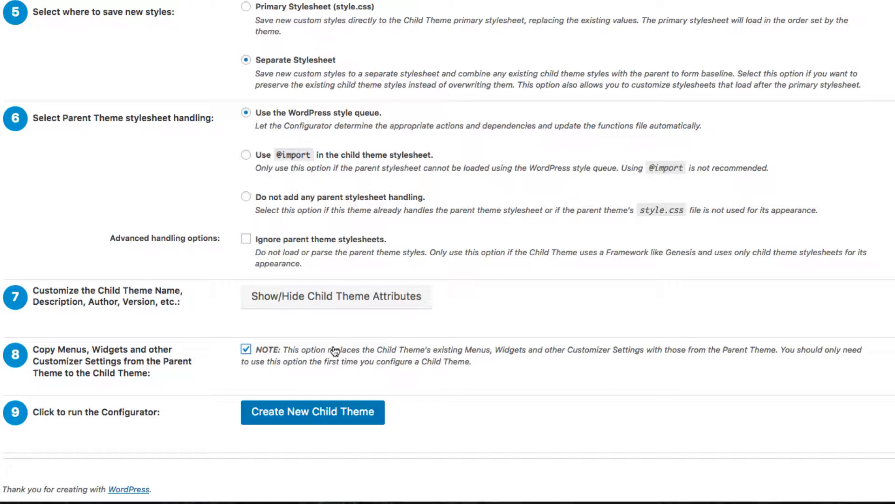
left_click(308, 422)
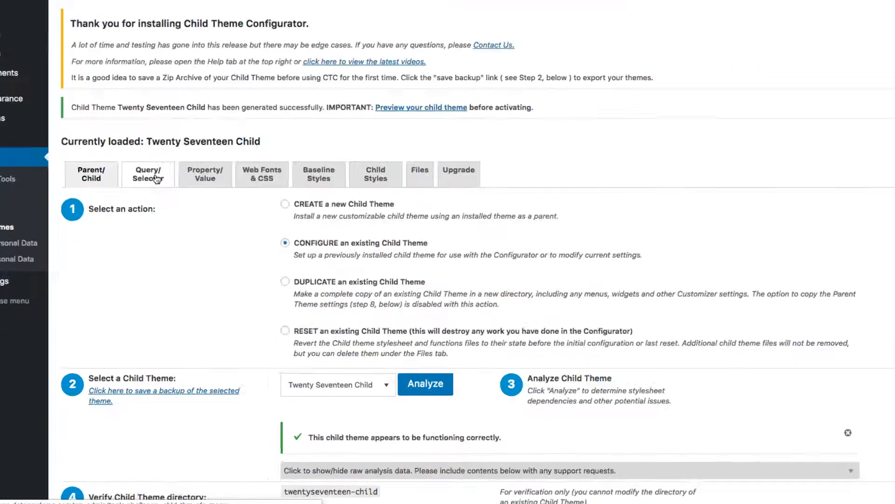
left_click(163, 232)
left_click(214, 76)
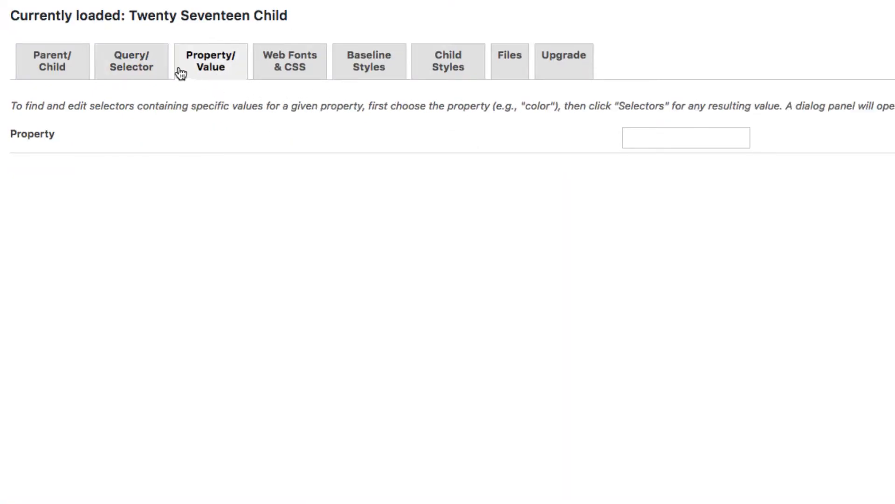
left_click(154, 70)
left_click(186, 74)
left_click(146, 70)
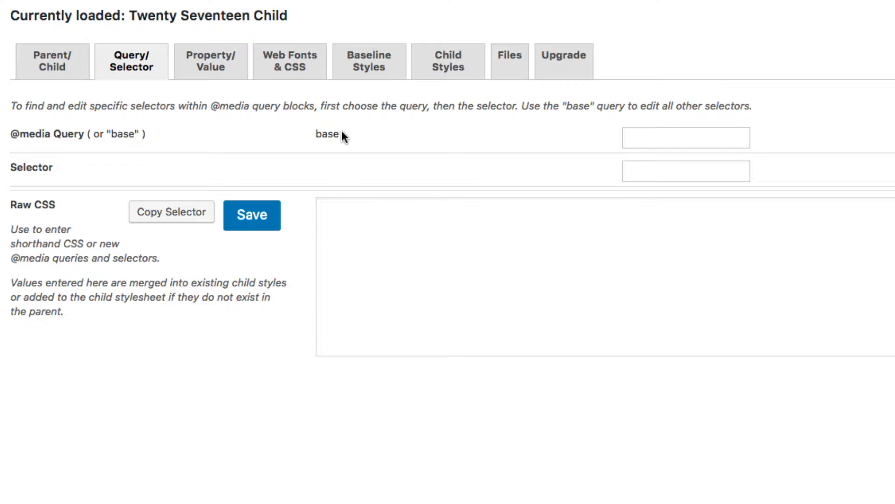
left_click(639, 139)
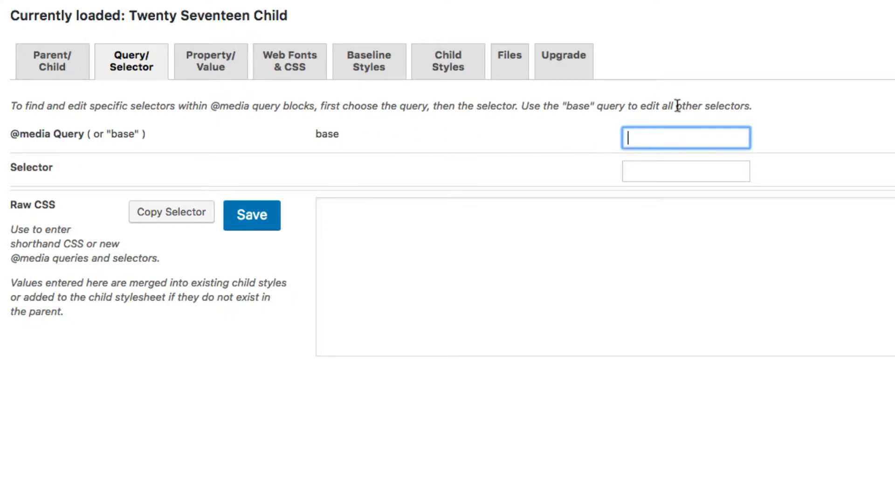
type("base")
left_click(667, 159)
type("base")
left_click(639, 167)
type("base")
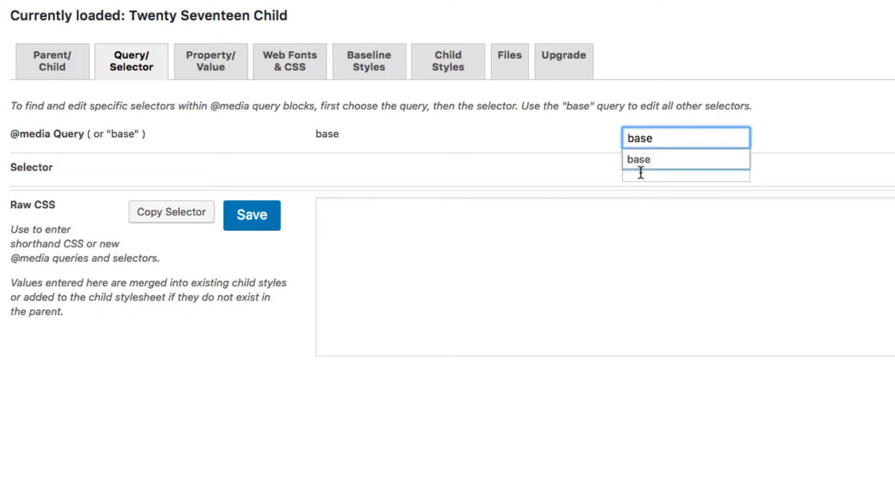
- Search the base query's selectors by "#", and replace the search text with "." to list the class selectors
left_click(641, 167)
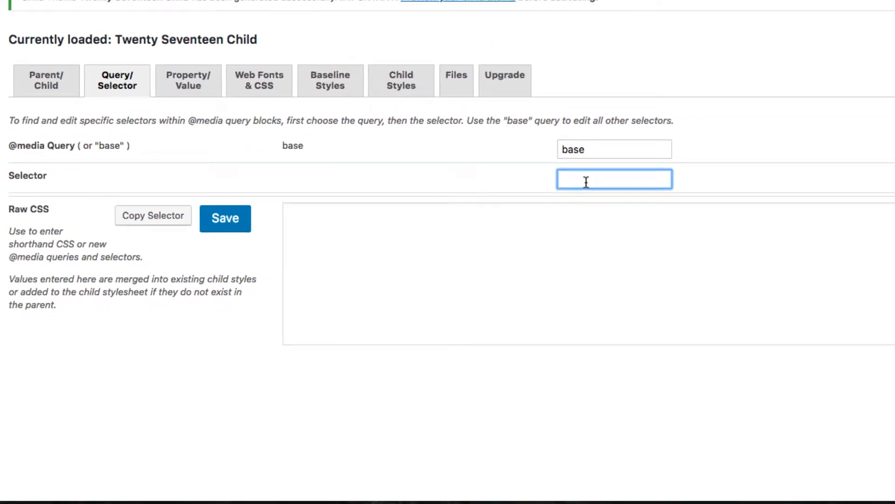
type("#")
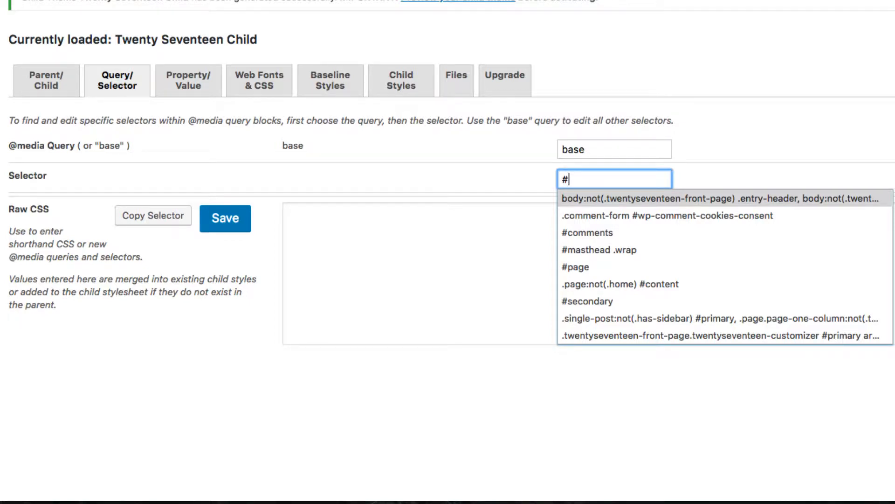
key("BackSpace")
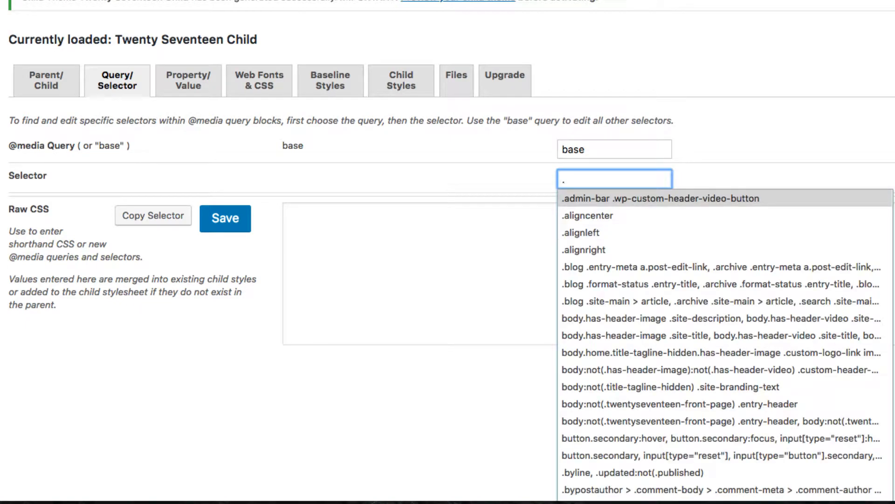
- Browse the class selector suggestions and load the .comment-author selector
scroll(592, 233, "down", 7)
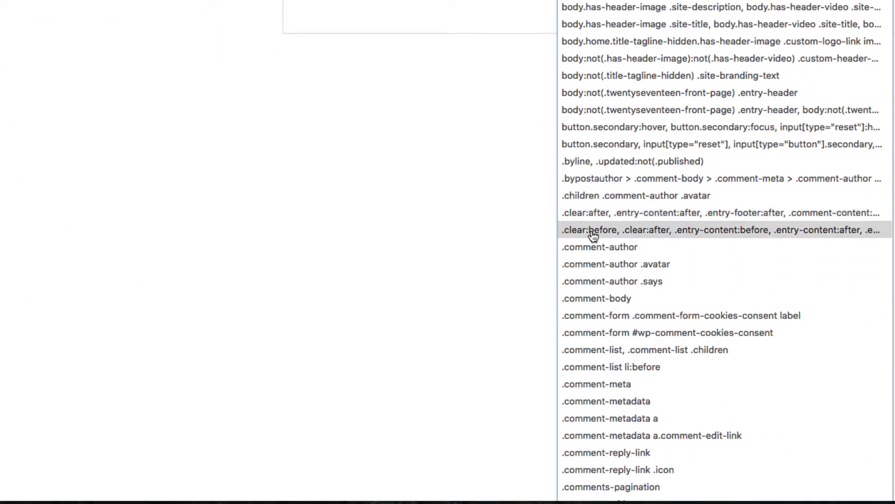
scroll(592, 235, "down", 7)
scroll(593, 236, "up", 5)
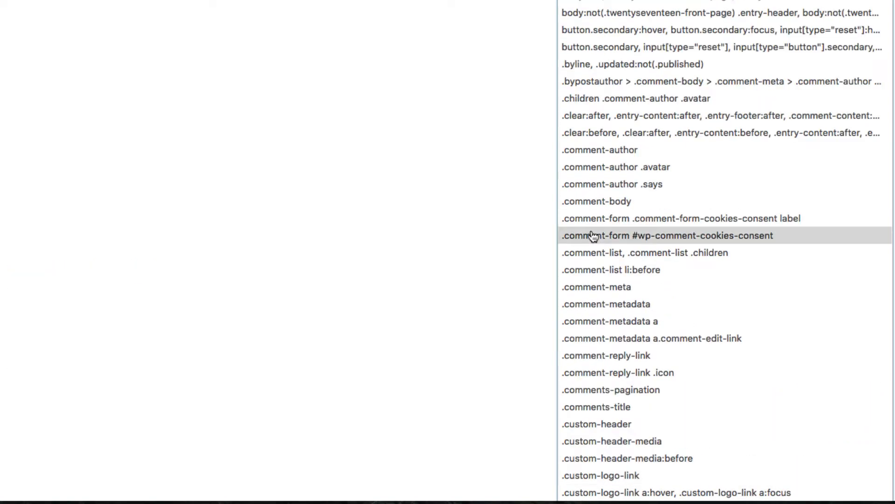
scroll(592, 236, "up", 7)
scroll(593, 236, "down", 4)
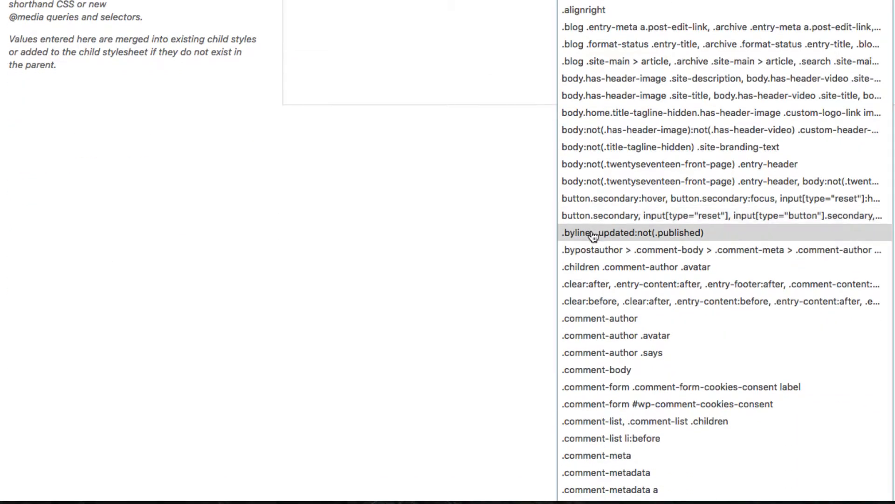
scroll(592, 236, "down", 5)
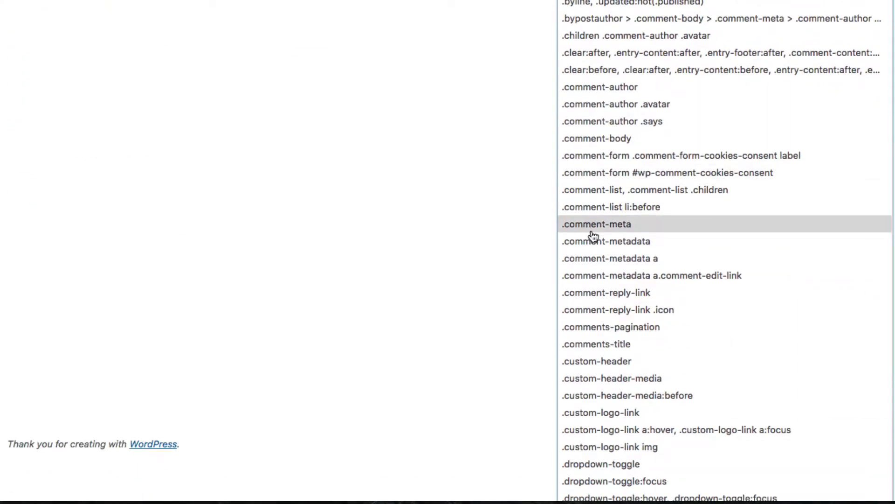
scroll(592, 235, "down", 6)
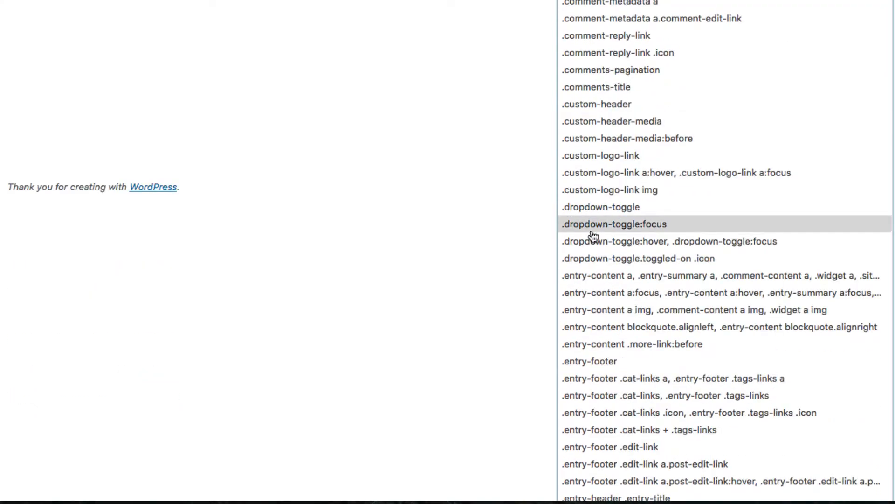
scroll(597, 240, "up", 5)
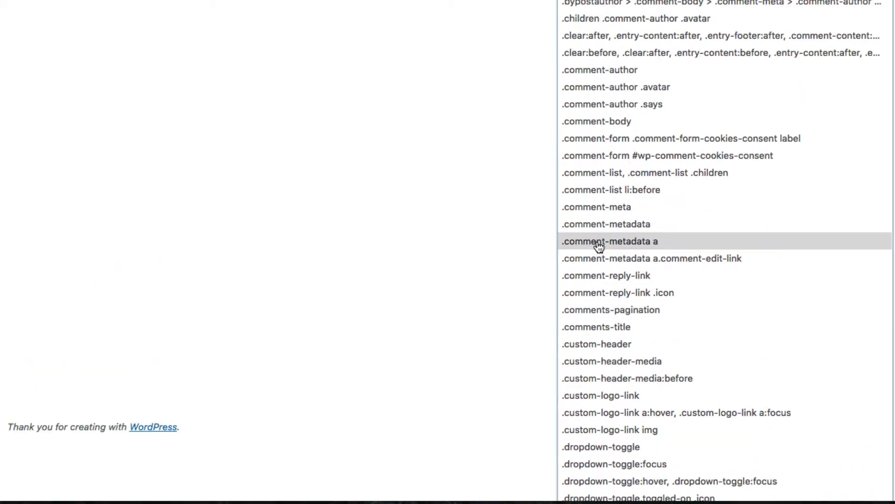
scroll(599, 246, "up", 2)
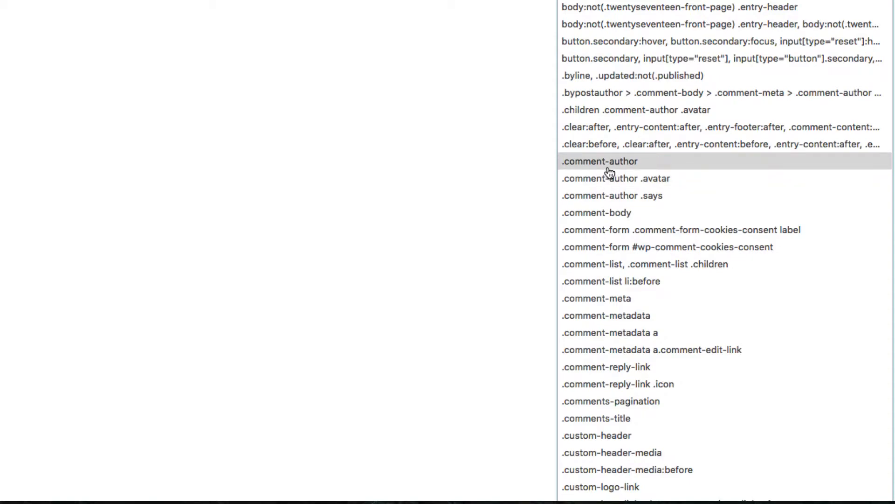
left_click(610, 172)
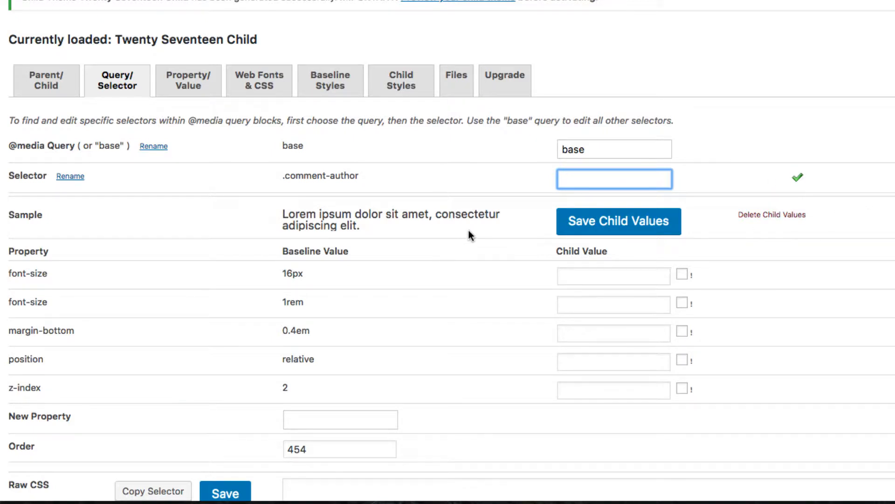
- Review the .comment-author baseline values, the child value fields for its properties and the Raw CSS area
scroll(469, 228, "down", 3)
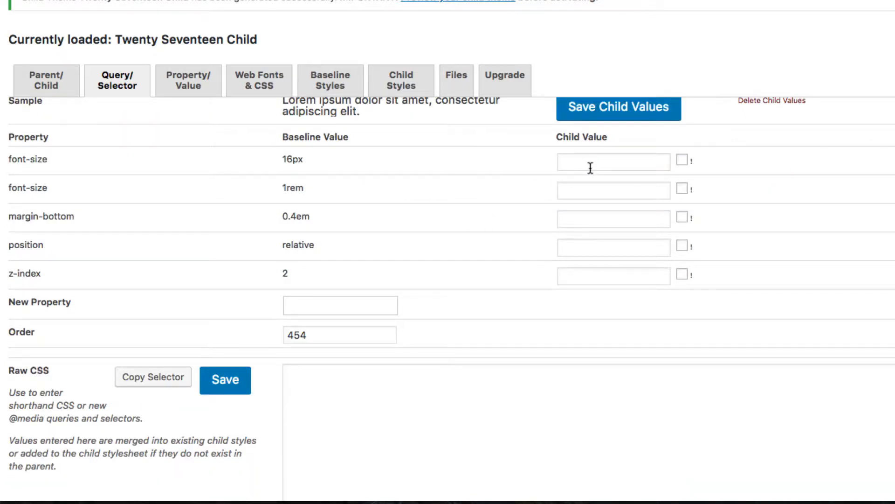
scroll(590, 169, "up", 1)
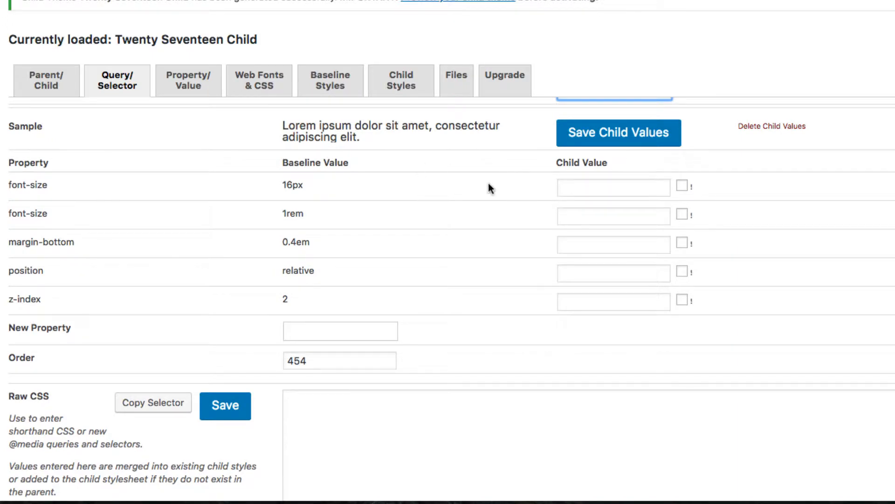
left_click(586, 187)
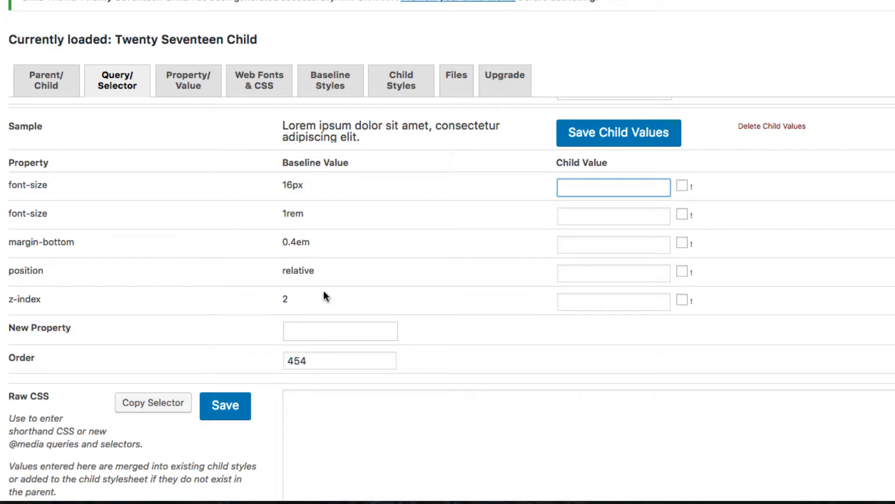
scroll(355, 286, "down", 3)
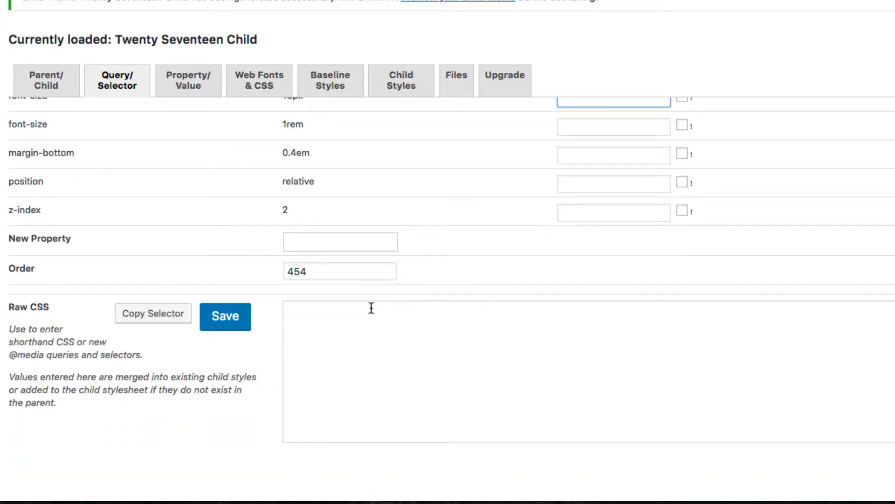
left_click(372, 308)
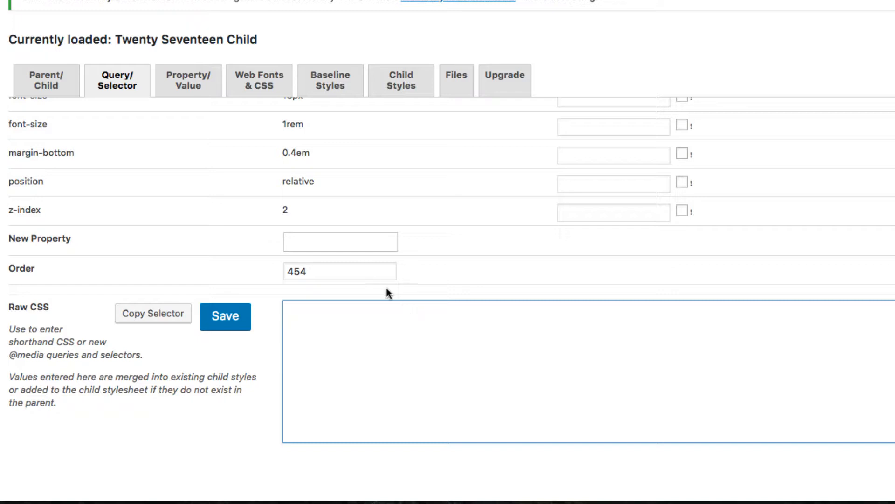
- Search the Property/Value view for color and choose the background-color property
left_click(196, 93)
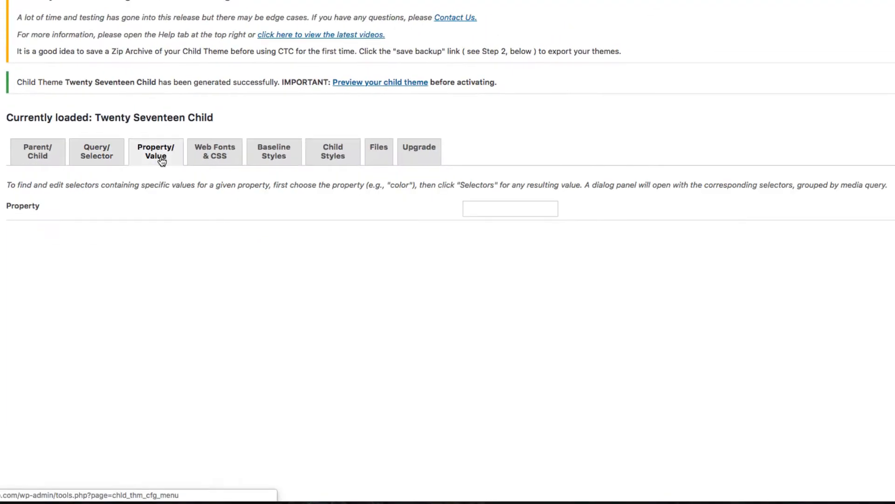
left_click(490, 208)
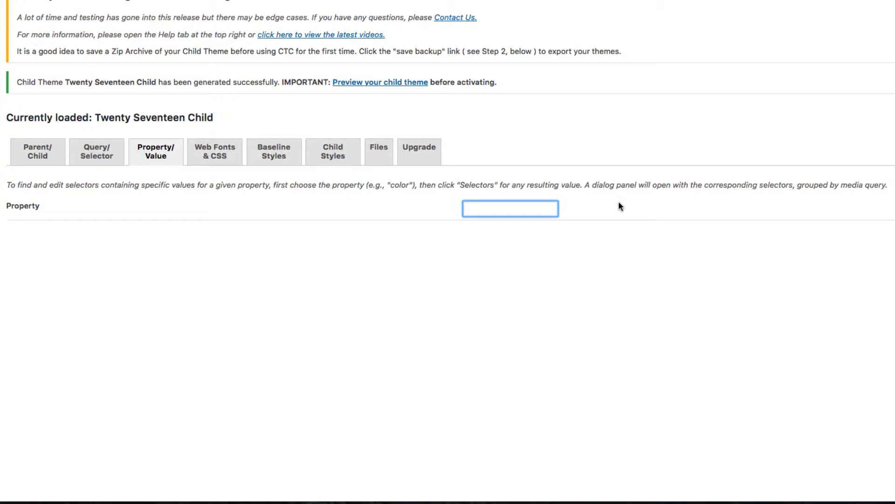
type("color")
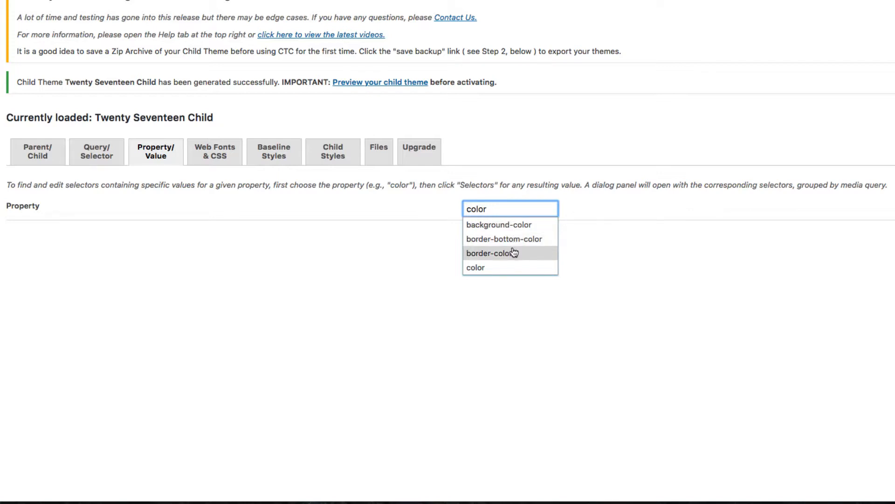
left_click(509, 229)
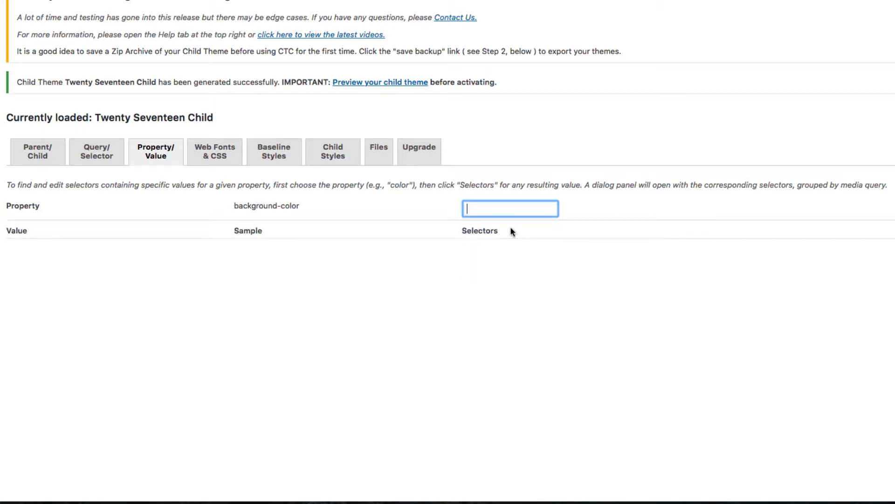
- Look through the background-color values, view the selectors that use #eee and close their list
scroll(535, 239, "down", 3)
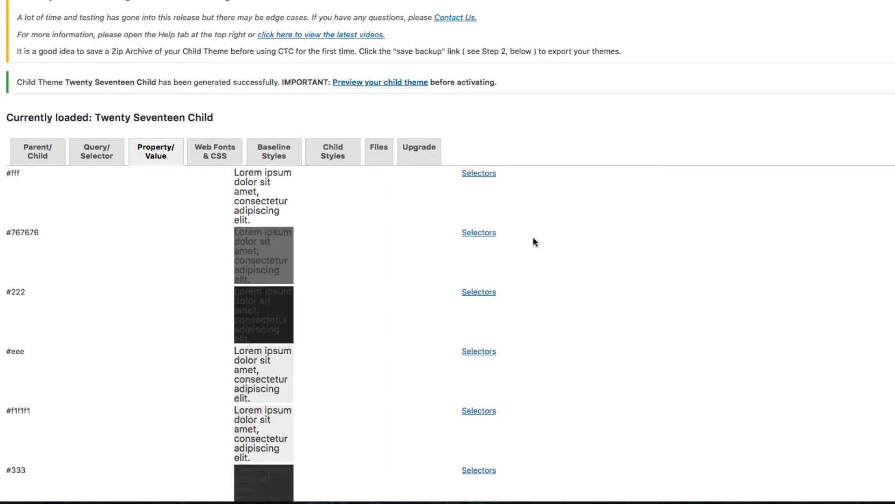
left_click(490, 286)
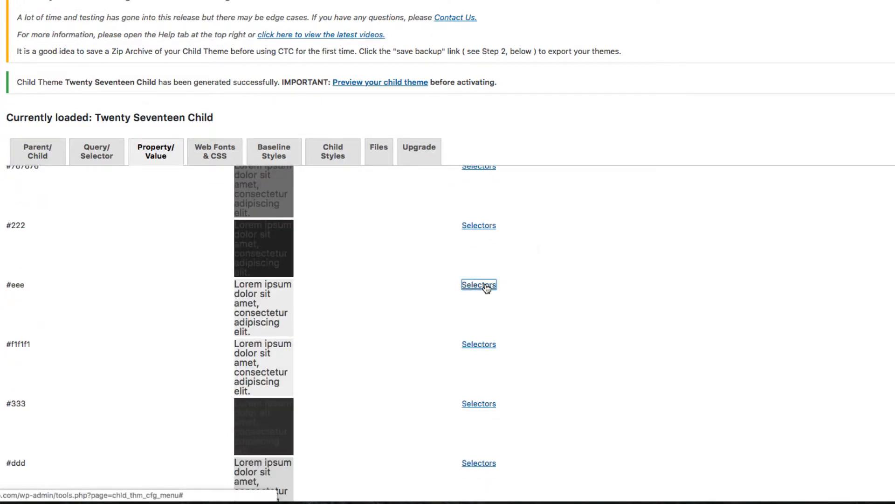
scroll(584, 303, "down", 2)
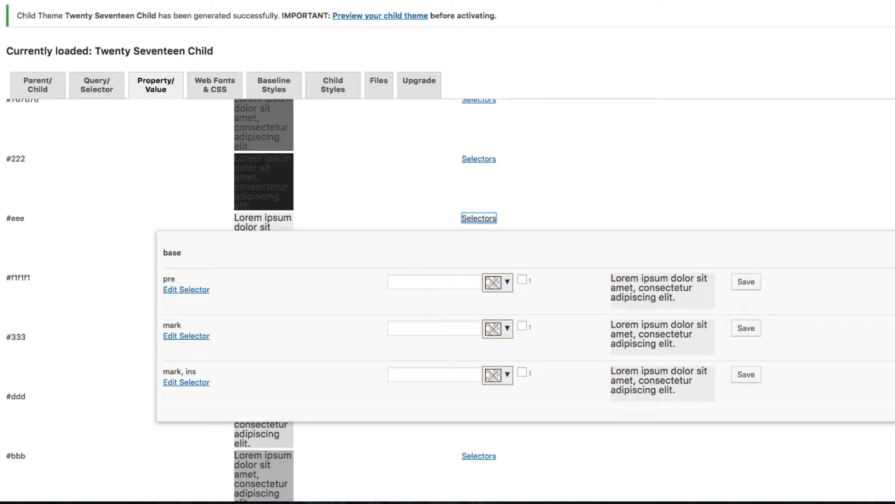
left_click(892, 241)
scroll(836, 267, "down", 2)
scroll(836, 267, "up", 4)
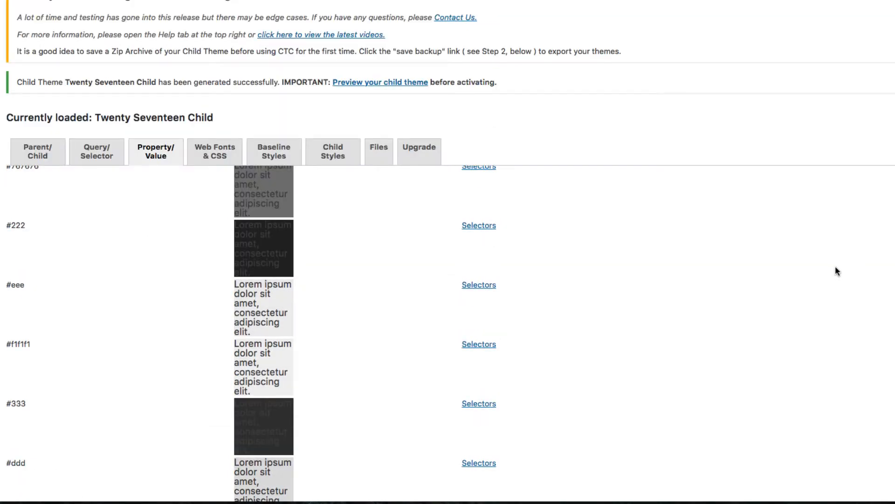
- Review the Web Fonts & CSS area for additional linked stylesheets and the parent theme's baseline styles
left_click(214, 159)
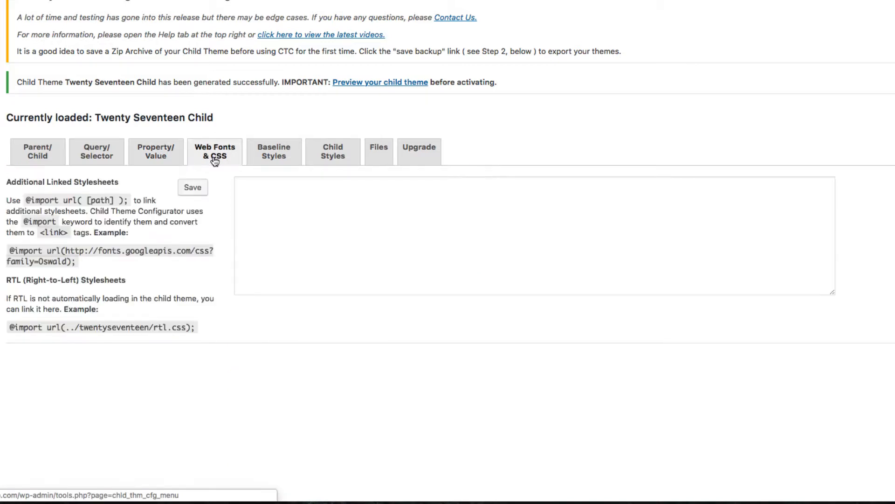
left_click(260, 186)
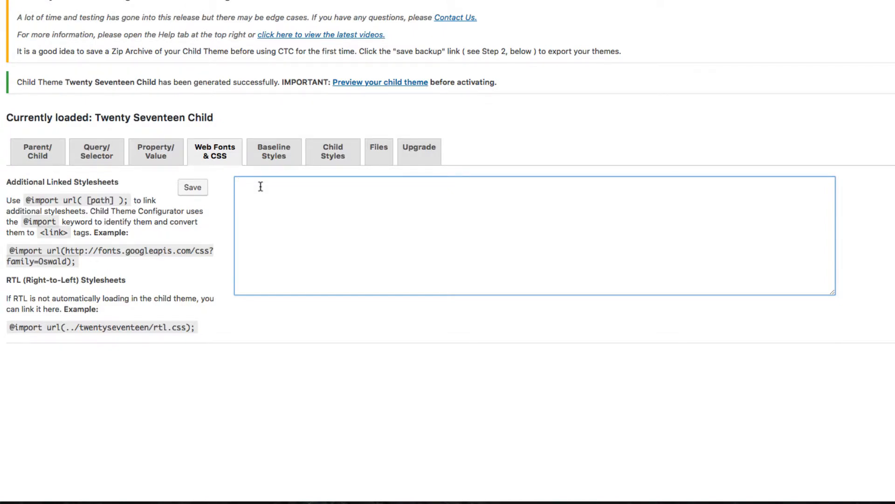
left_click(275, 159)
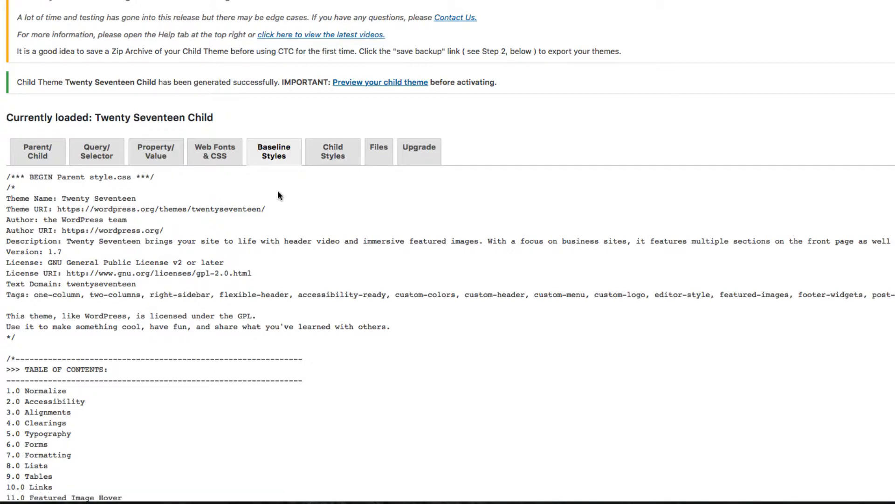
scroll(213, 192, "down", 5)
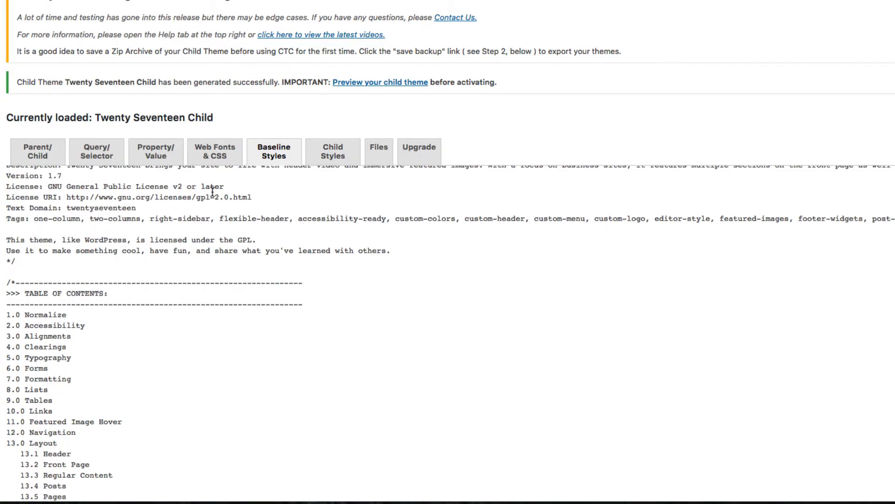
scroll(213, 192, "down", 15)
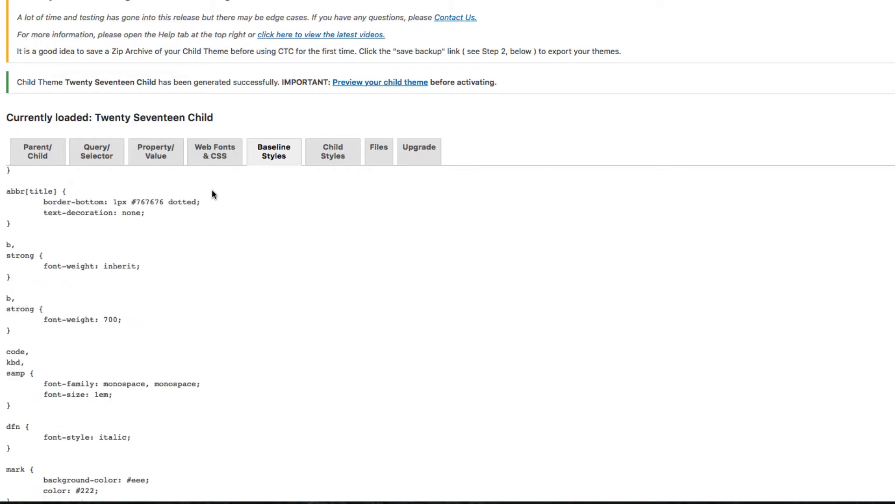
- Read through the parent theme's baseline styles and view the child theme's own stylesheet
scroll(212, 194, "down", 15)
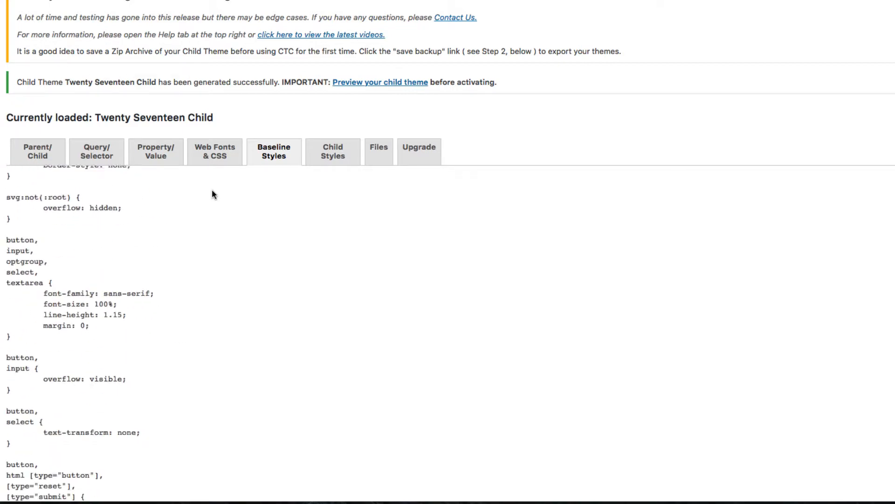
scroll(212, 194, "down", 15)
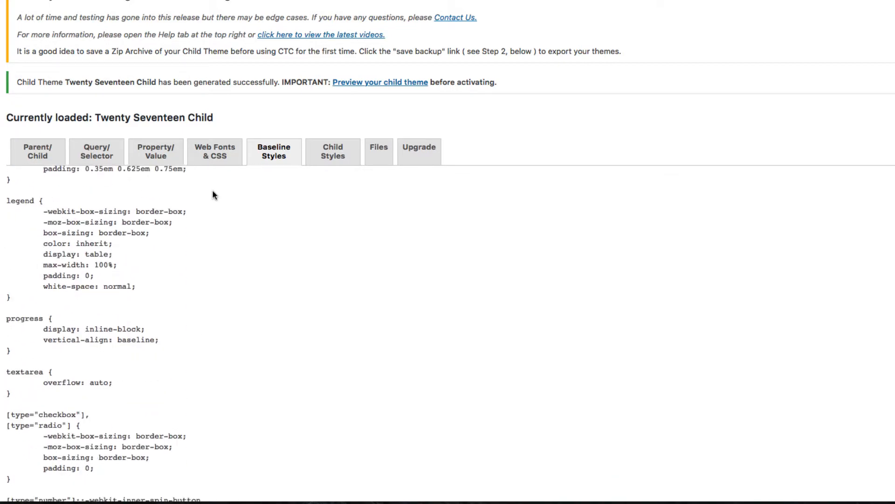
scroll(212, 191, "down", 8)
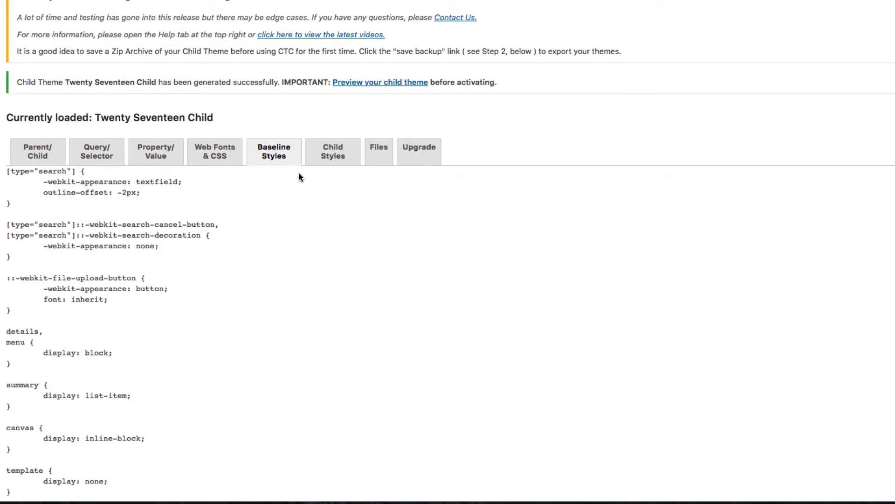
left_click(315, 162)
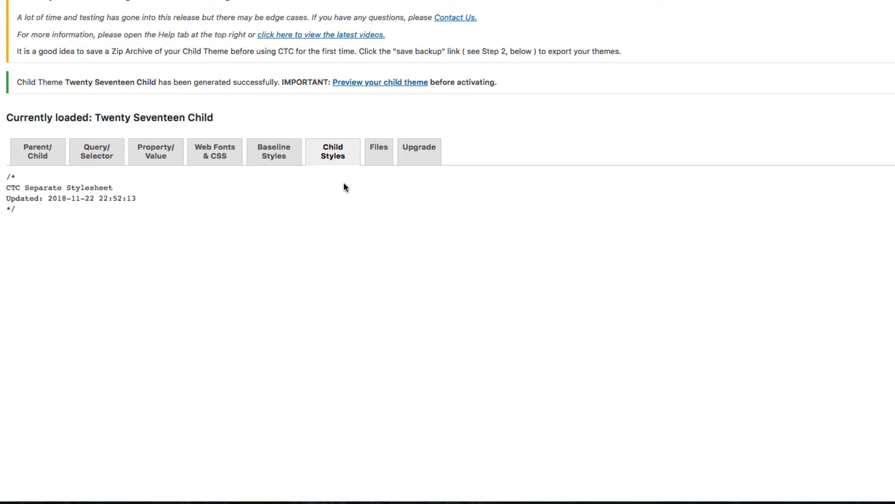
- Review the parent templates, child theme files, image and screenshot uploads and Zip export in the Files area
left_click(378, 160)
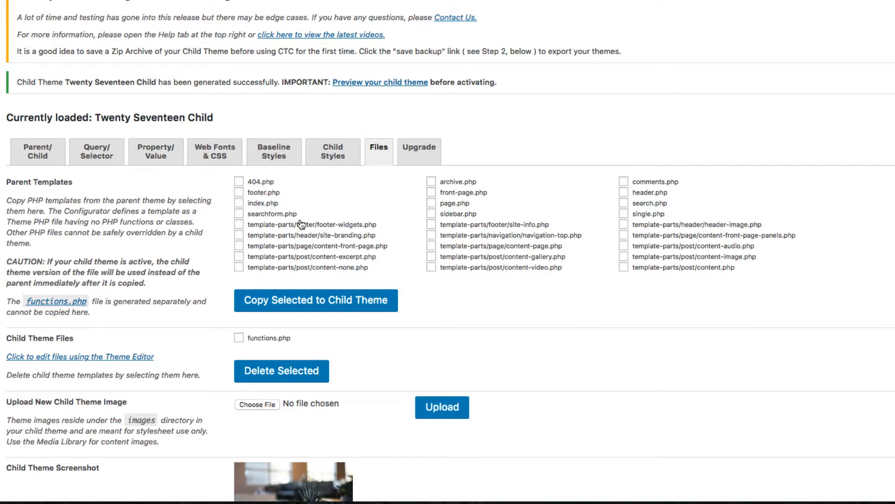
scroll(301, 224, "down", 5)
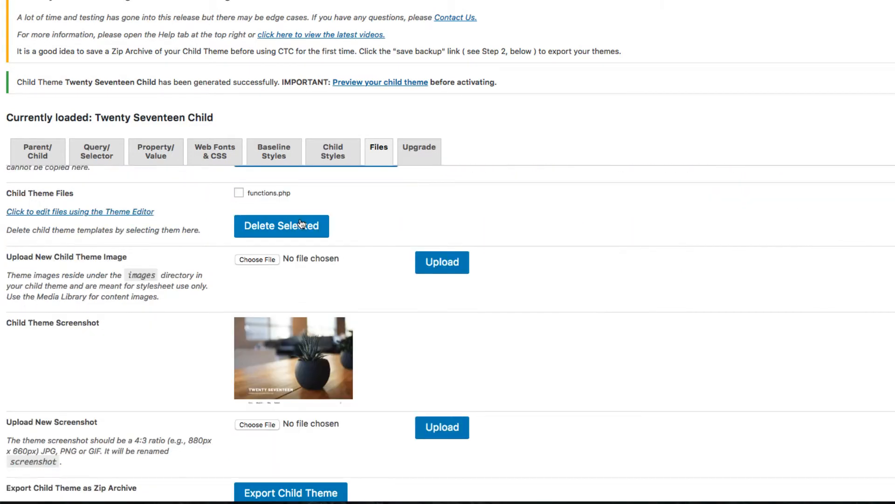
scroll(302, 222, "down", 3)
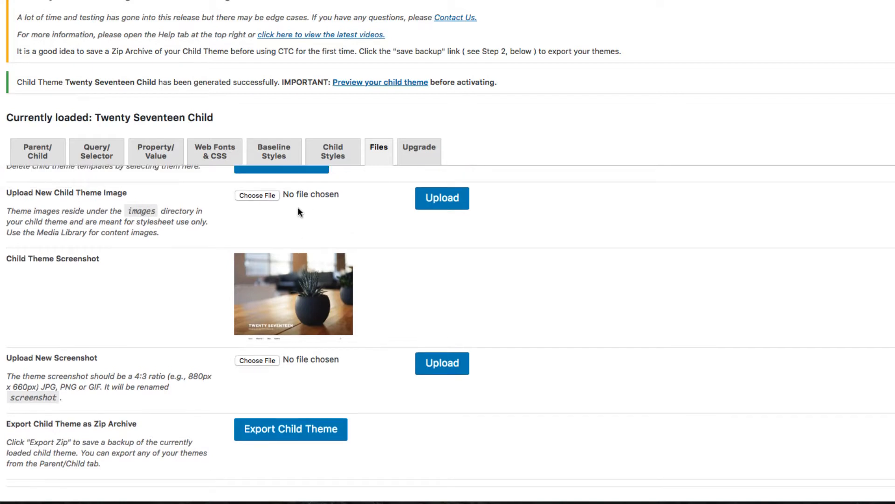
scroll(299, 212, "up", 3)
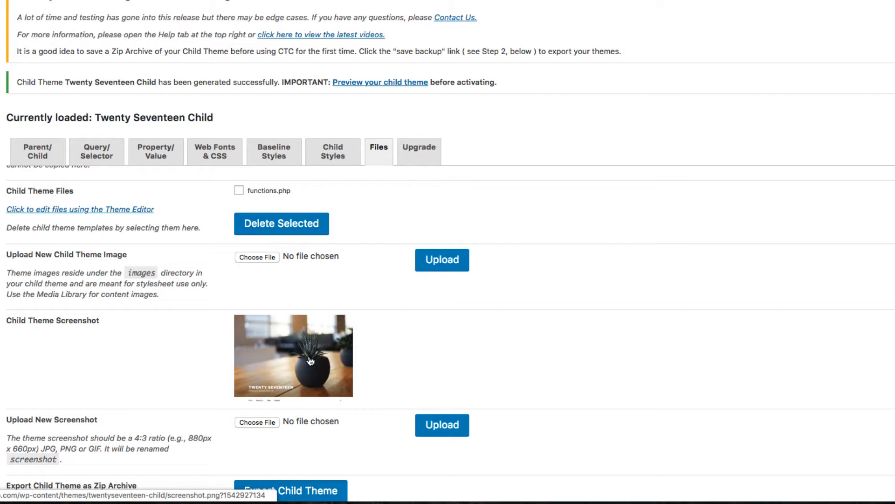
scroll(311, 361, "down", 5)
scroll(315, 362, "up", 4)
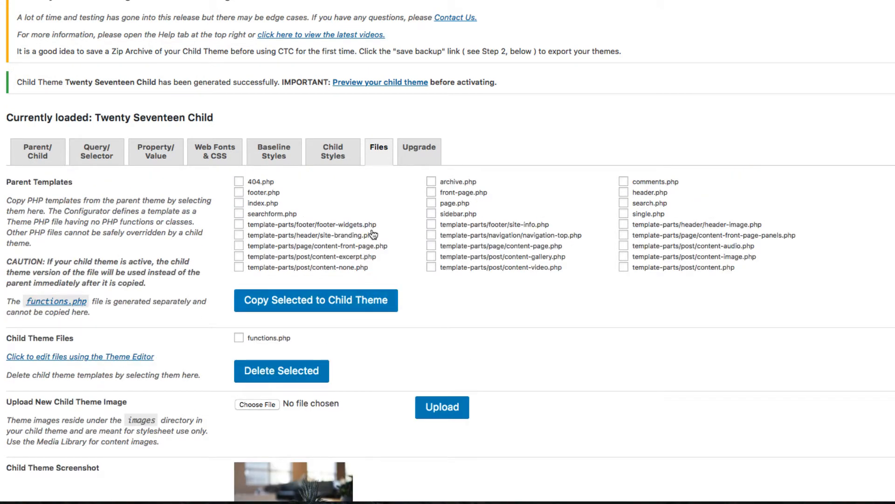
- Look over the Child Theme Configurator Pro upgrade features and return to the Parent/Child settings
left_click(420, 159)
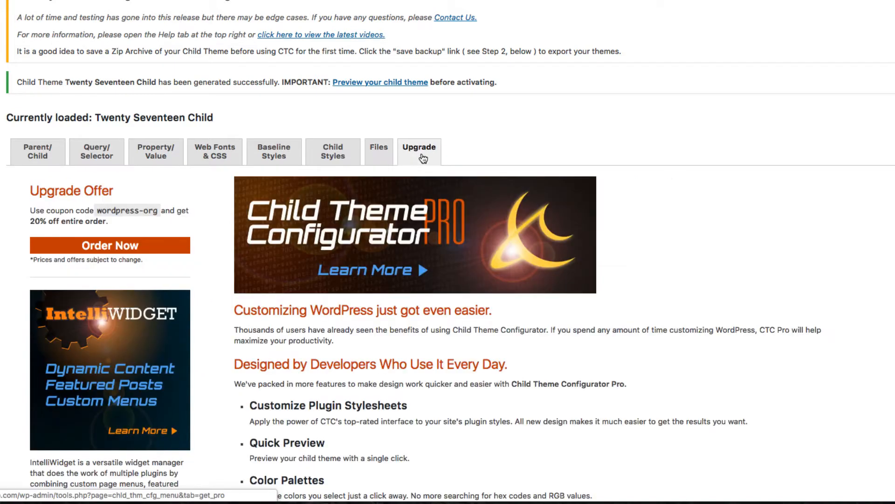
scroll(353, 254, "down", 7)
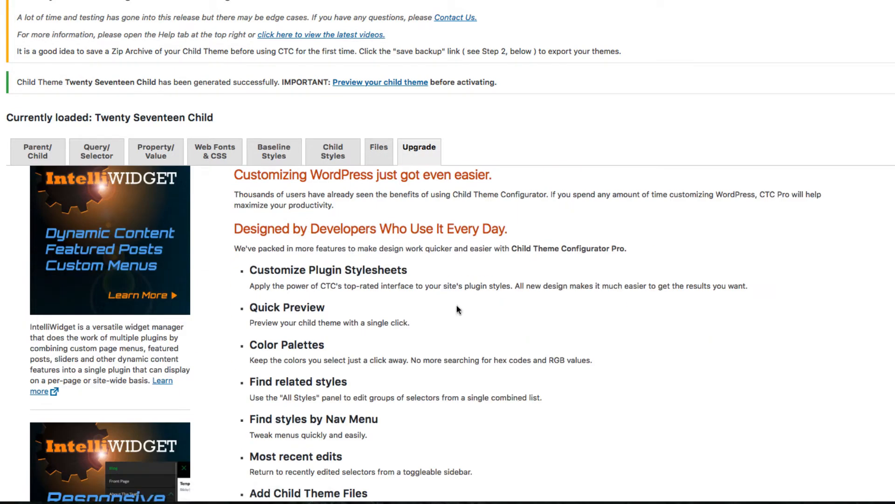
left_click(43, 154)
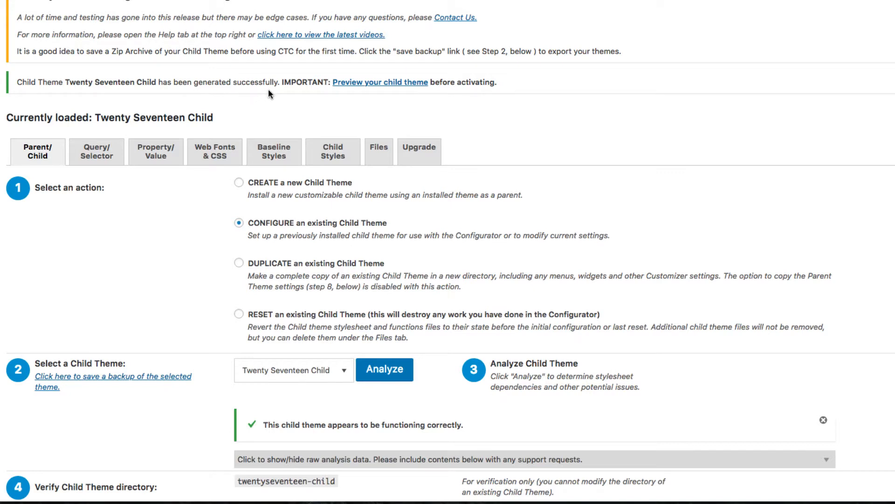
- Revisit the Query/Selector, Property/Value, Web Fonts & CSS, Baseline Styles and Child Styles views
left_click(110, 158)
left_click(138, 157)
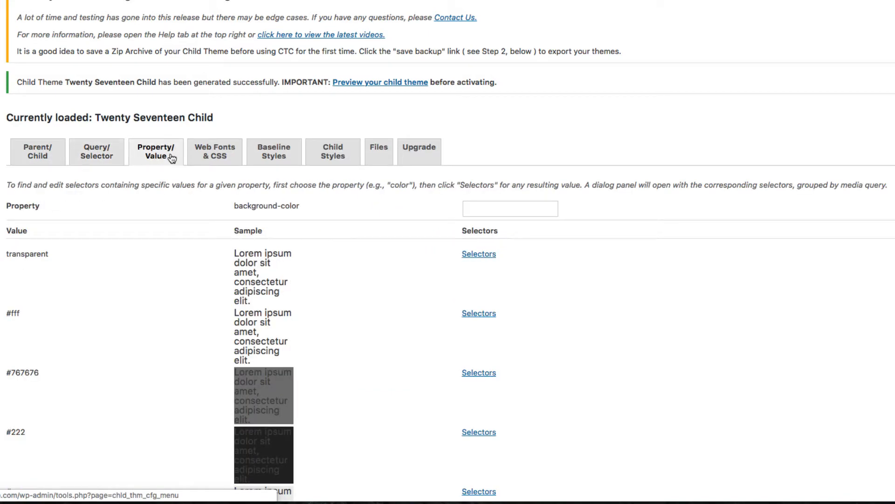
left_click(197, 156)
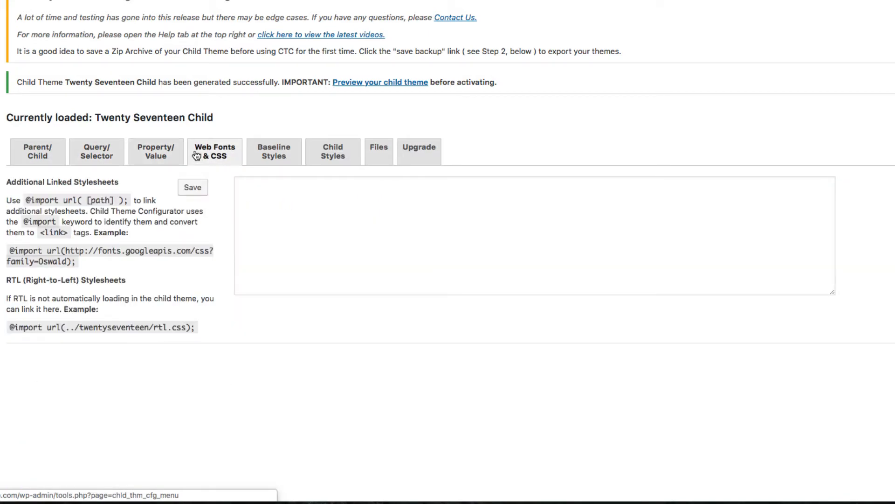
left_click(275, 152)
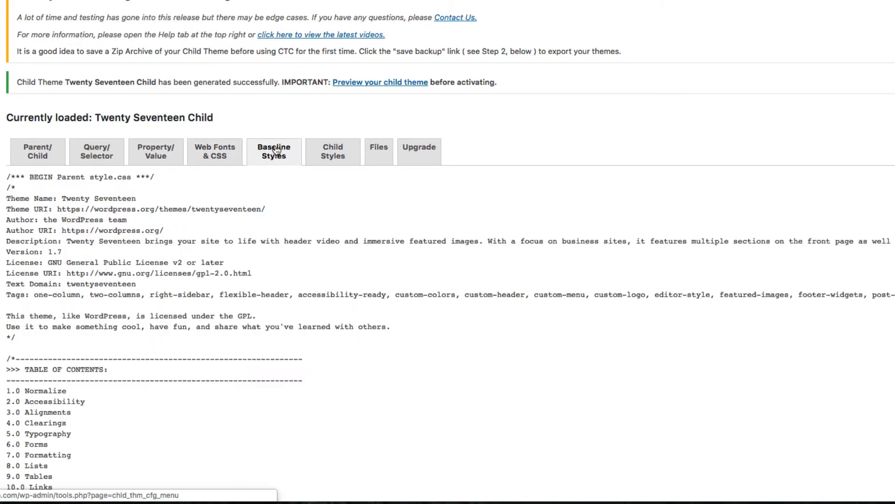
left_click(317, 154)
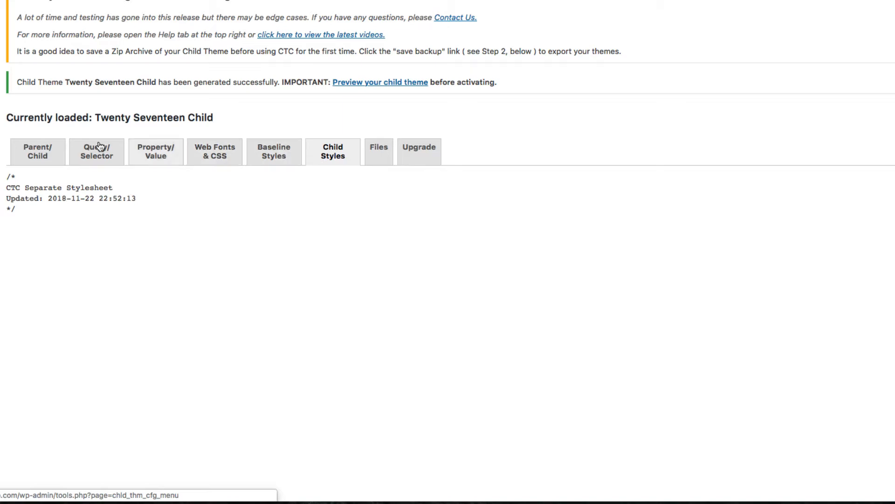
- Review the Parent/Child configuration steps and view the Twenty Seventeen Child entry in the child theme selector
left_click(60, 152)
scroll(303, 280, "down", 5)
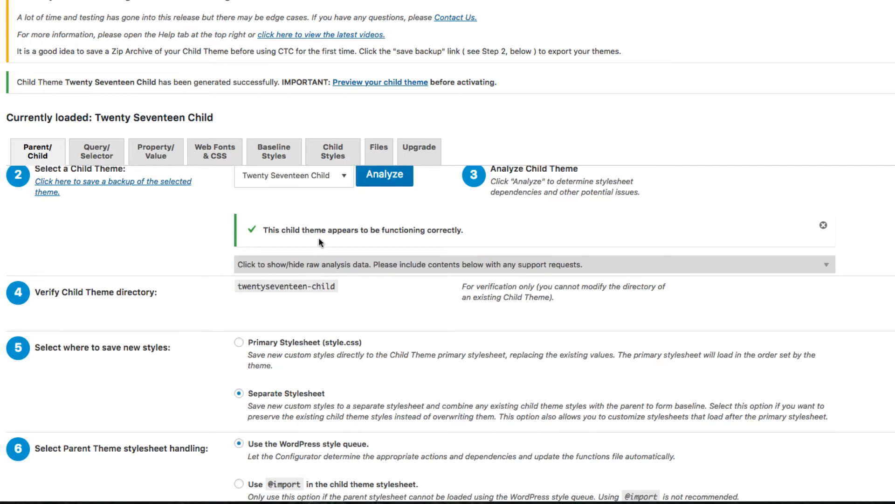
scroll(322, 238, "up", 2)
left_click(328, 228)
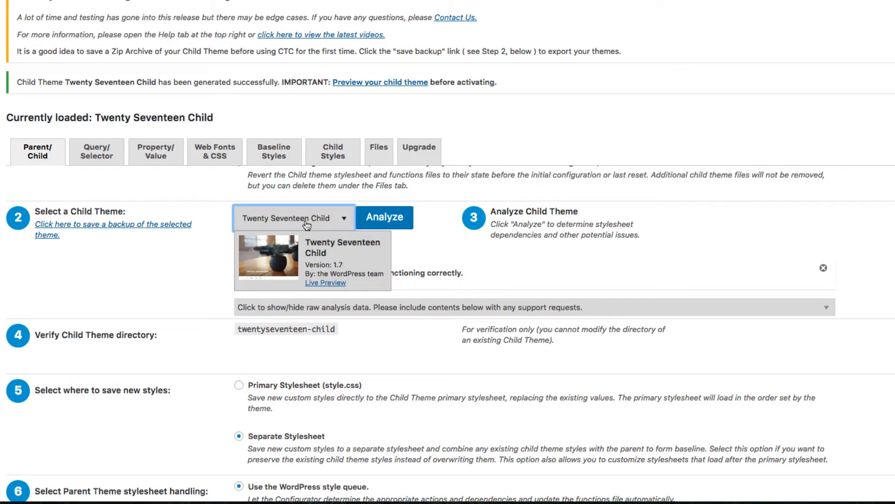
scroll(187, 226, "up", 1)
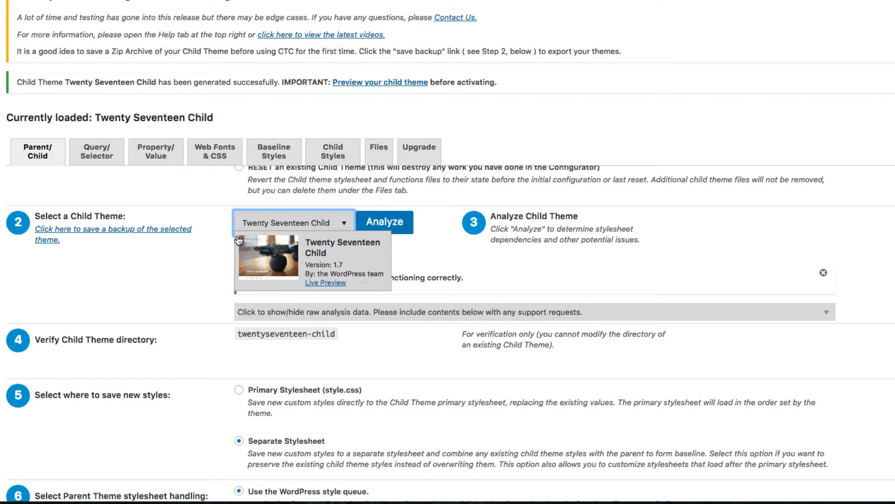
left_click(41, 155)
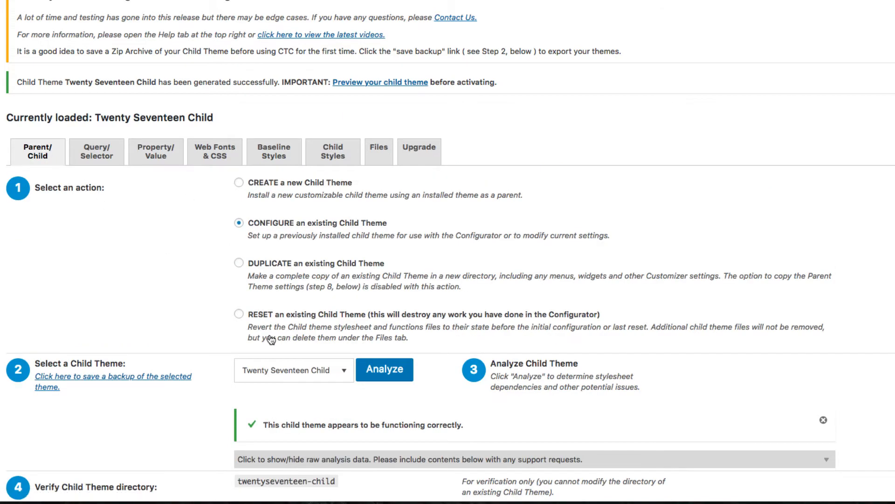
- Open the live preview of Twenty Seventeen Child, look through its homepage sections and close the preview
left_click(290, 369)
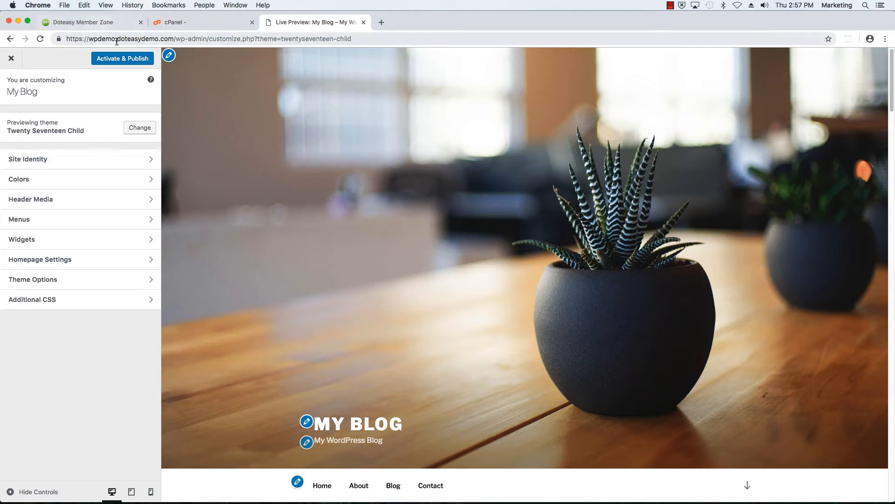
scroll(459, 225, "down", 8)
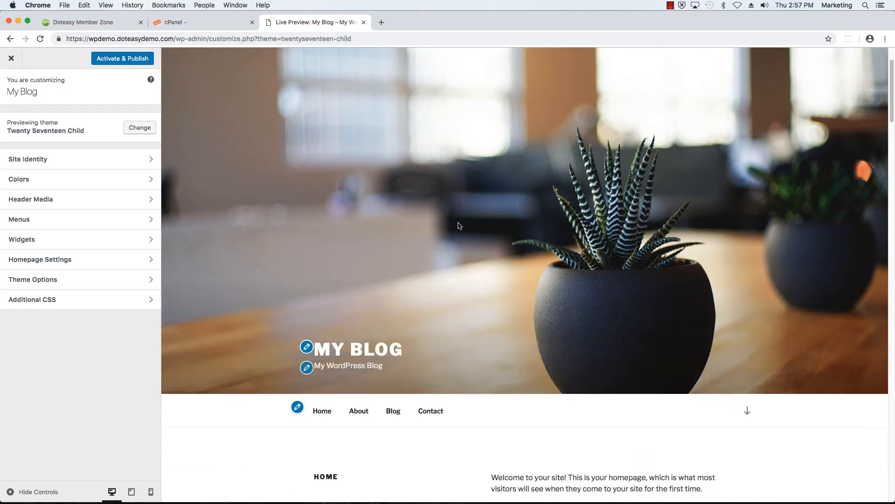
scroll(460, 225, "down", 10)
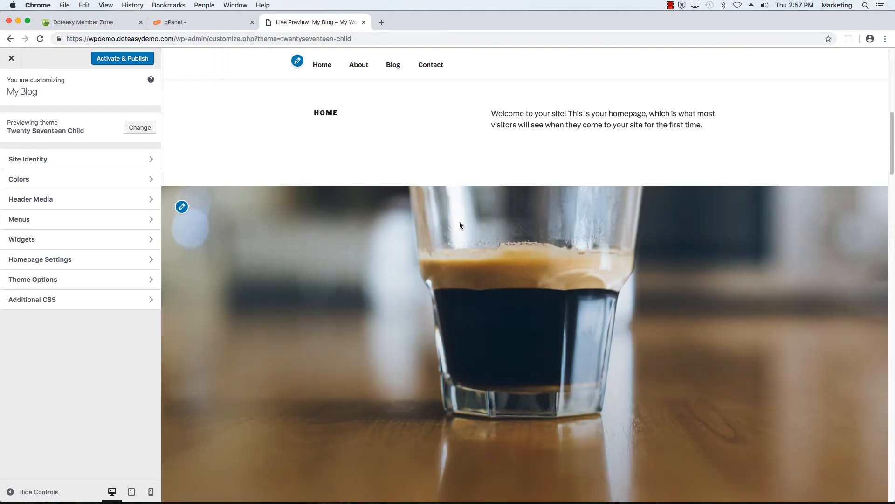
scroll(460, 226, "down", 10)
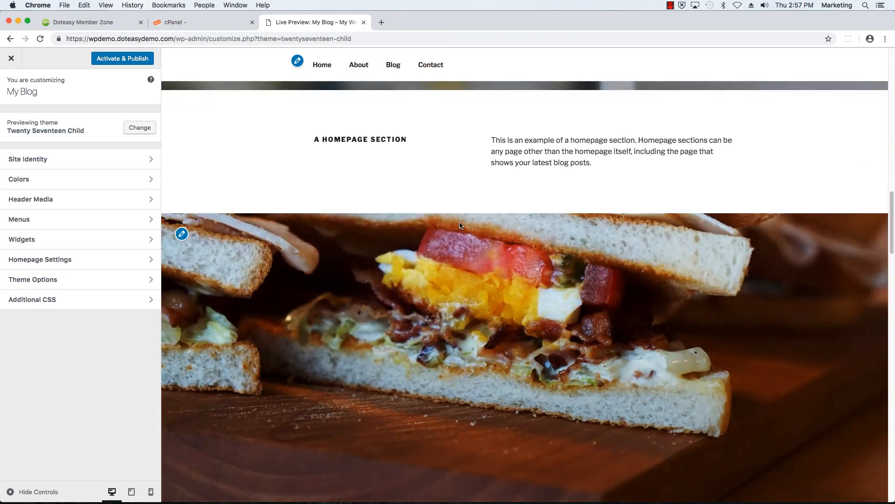
scroll(460, 225, "down", 10)
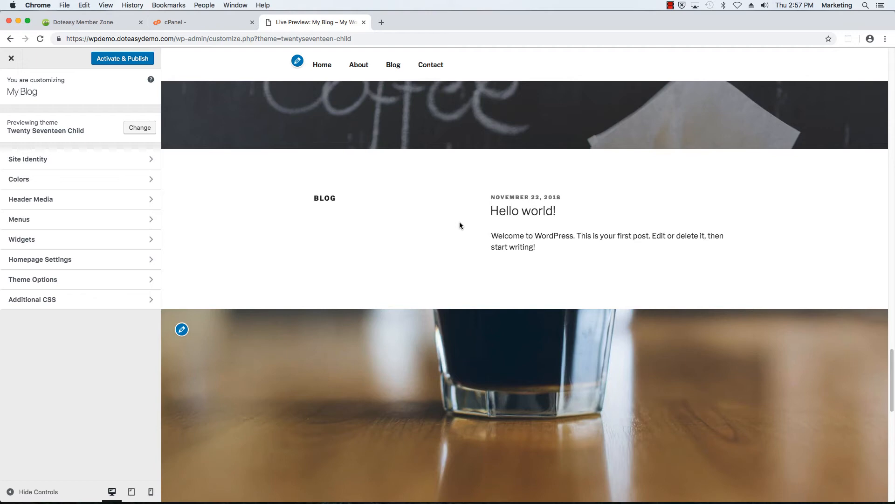
scroll(463, 224, "down", 2)
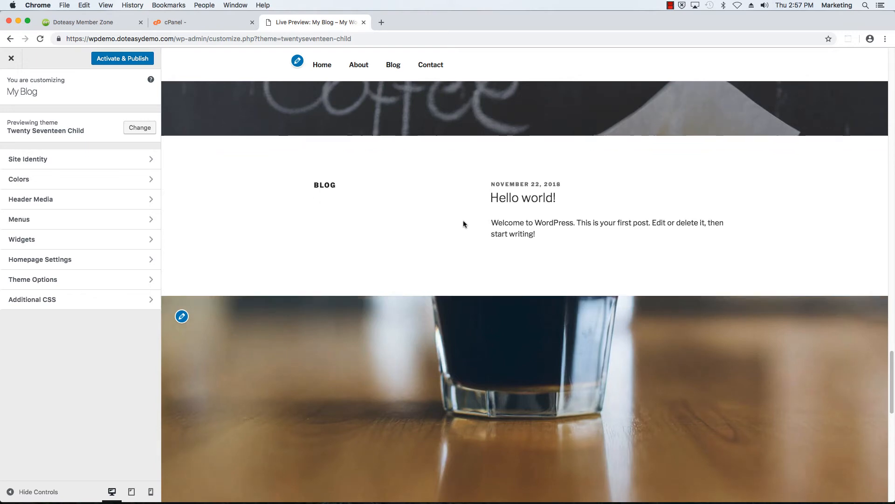
scroll(464, 224, "up", 6)
scroll(463, 224, "up", 3)
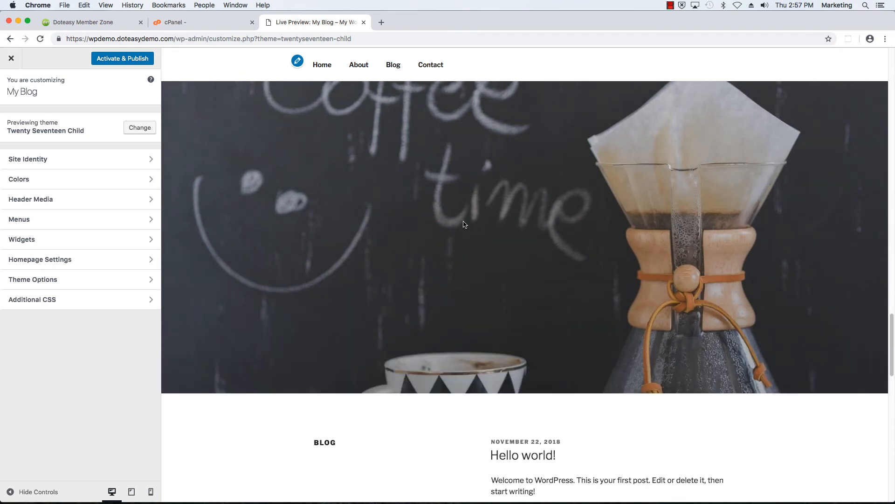
left_click(12, 59)
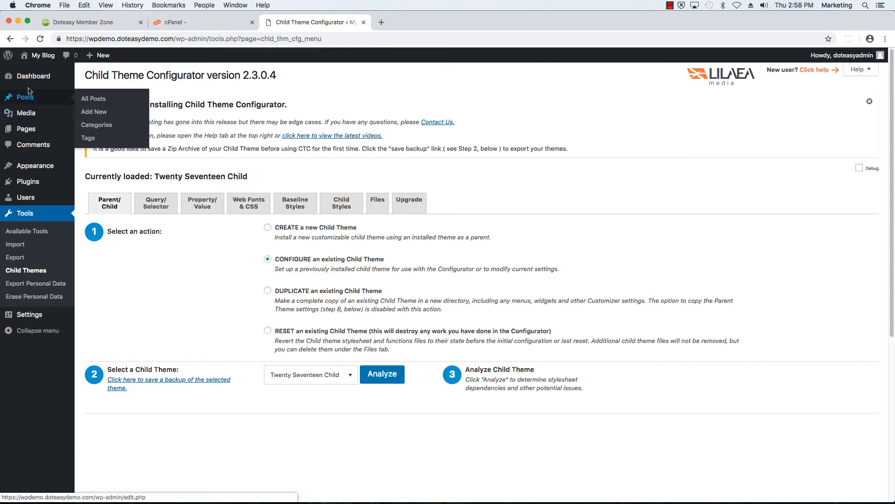
mouse_move(32, 82)
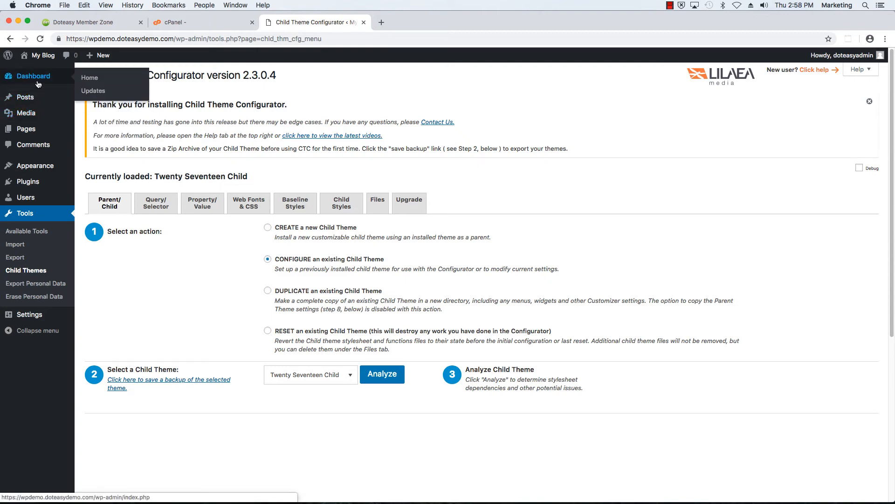